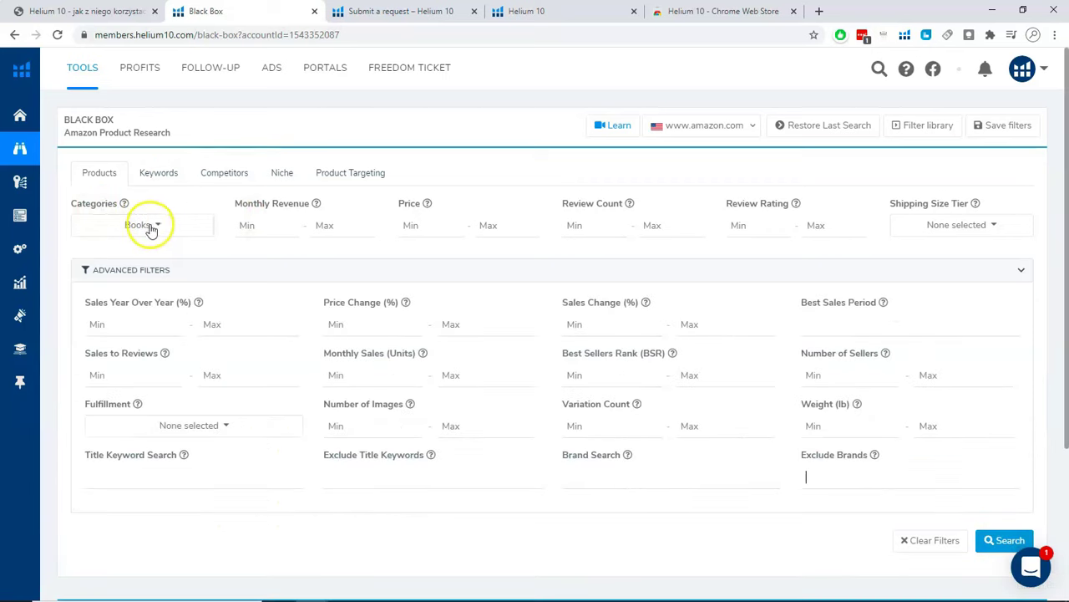
Search the Books category for products using the title keywords "training dog"
{"action": "left_click", "coordinate": [150, 225]}
{"action": "scroll", "coordinate": [193, 378], "scroll_direction": "up", "scroll_amount": 1}
{"action": "scroll", "coordinate": [193, 379], "scroll_direction": "up", "scroll_amount": 5}
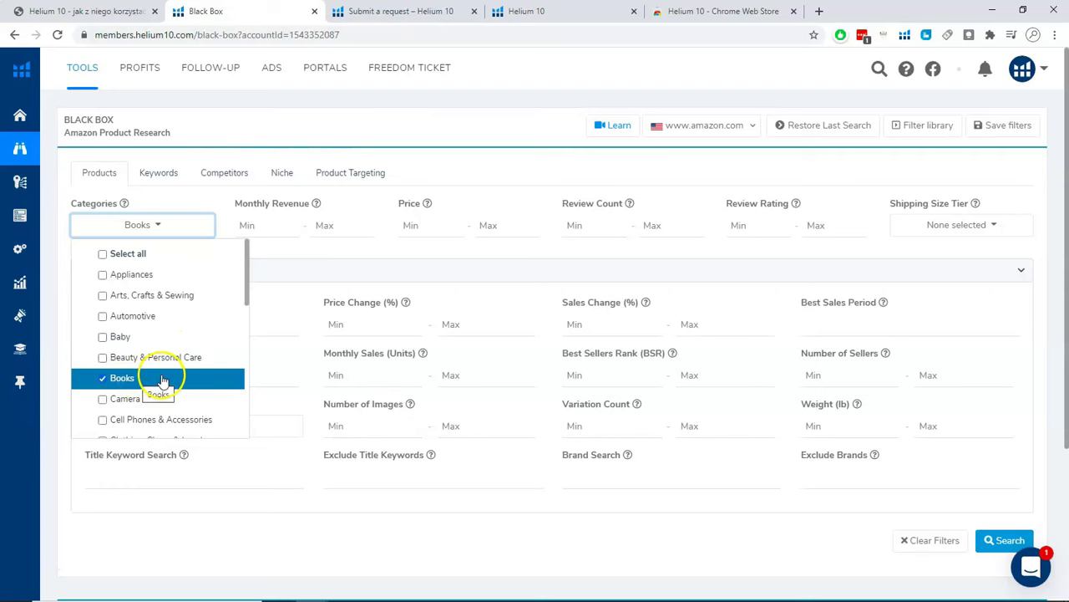
{"action": "left_click", "coordinate": [337, 252]}
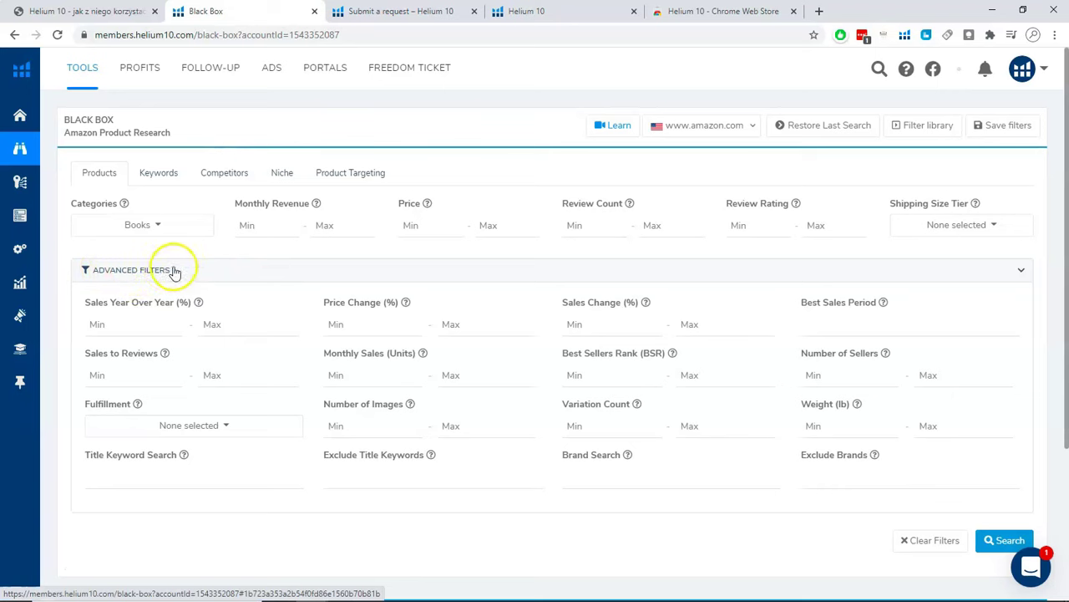
{"action": "left_click", "coordinate": [366, 475]}
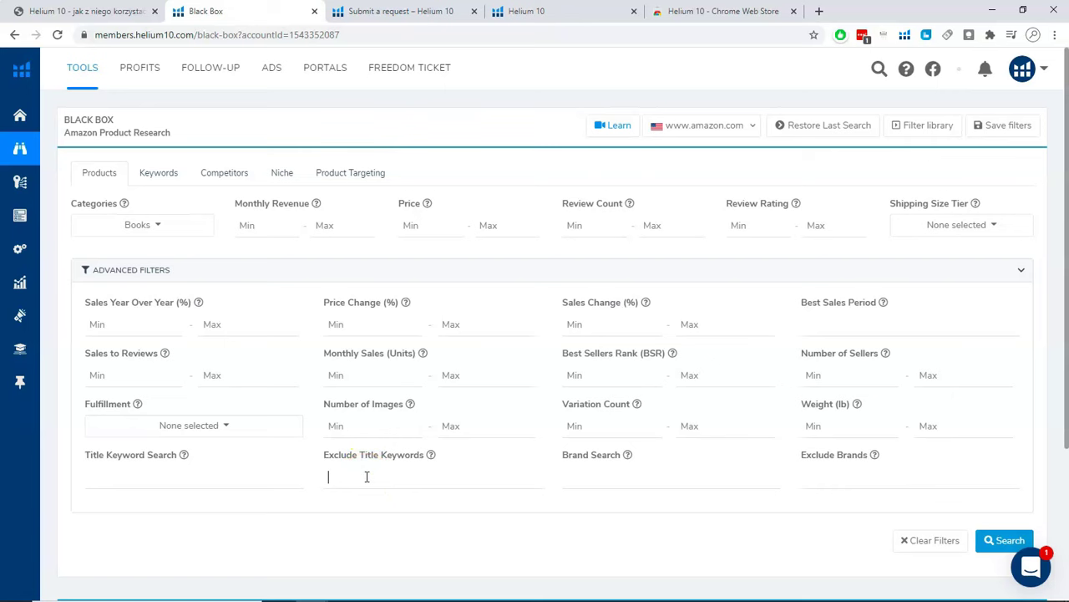
{"action": "left_click", "coordinate": [111, 478]}
{"action": "left_click", "coordinate": [164, 484]}
{"action": "left_click", "coordinate": [184, 479]}
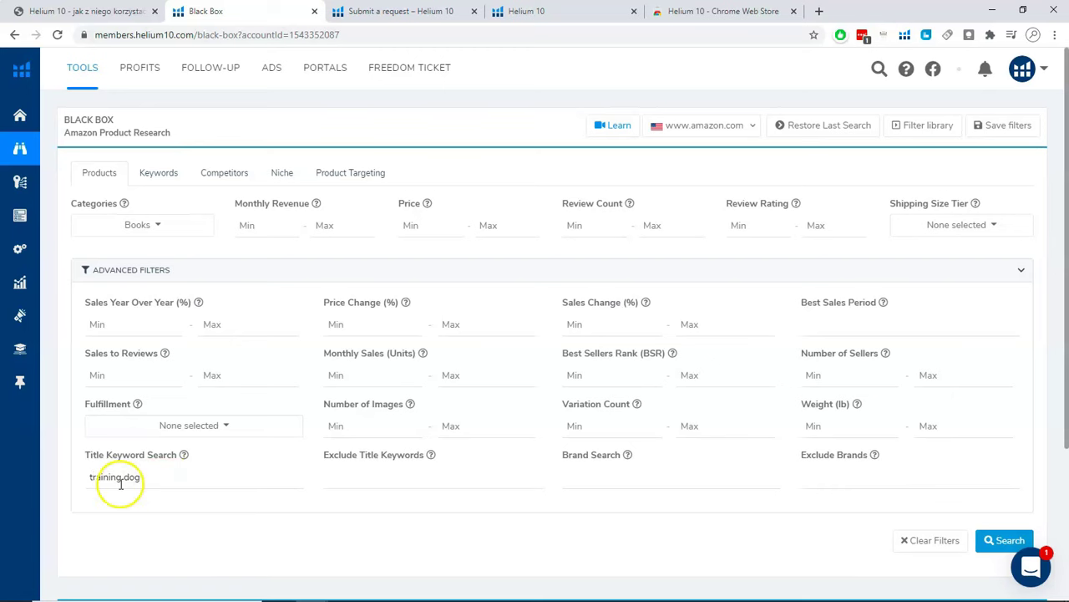
{"action": "left_click", "coordinate": [1007, 541]}
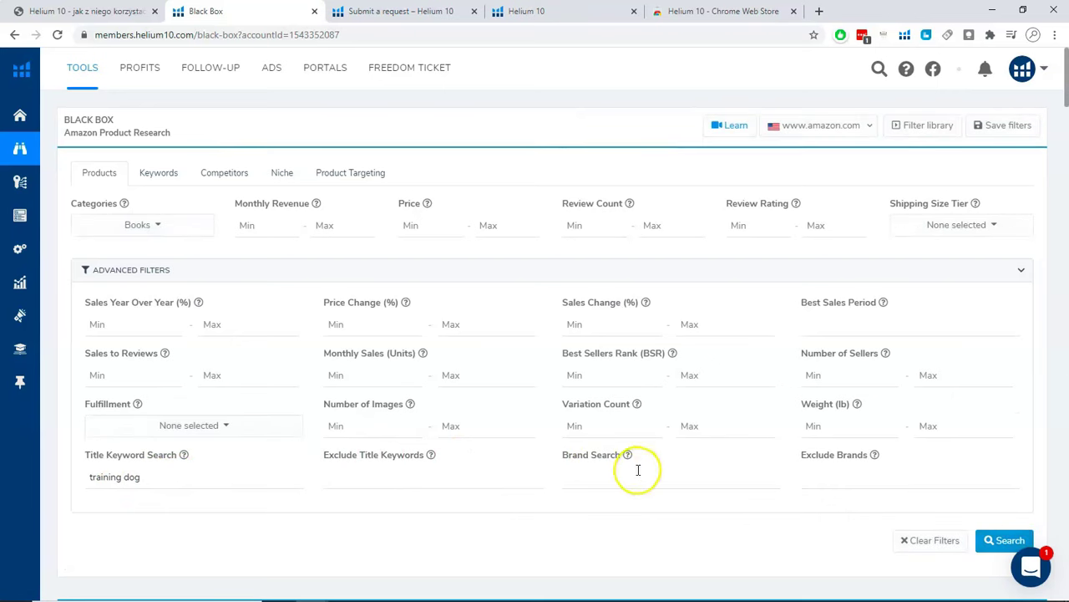
Sort the product results by Monthly Sales (Units) High To Low
{"action": "scroll", "coordinate": [631, 407], "scroll_direction": "down", "scroll_amount": 2}
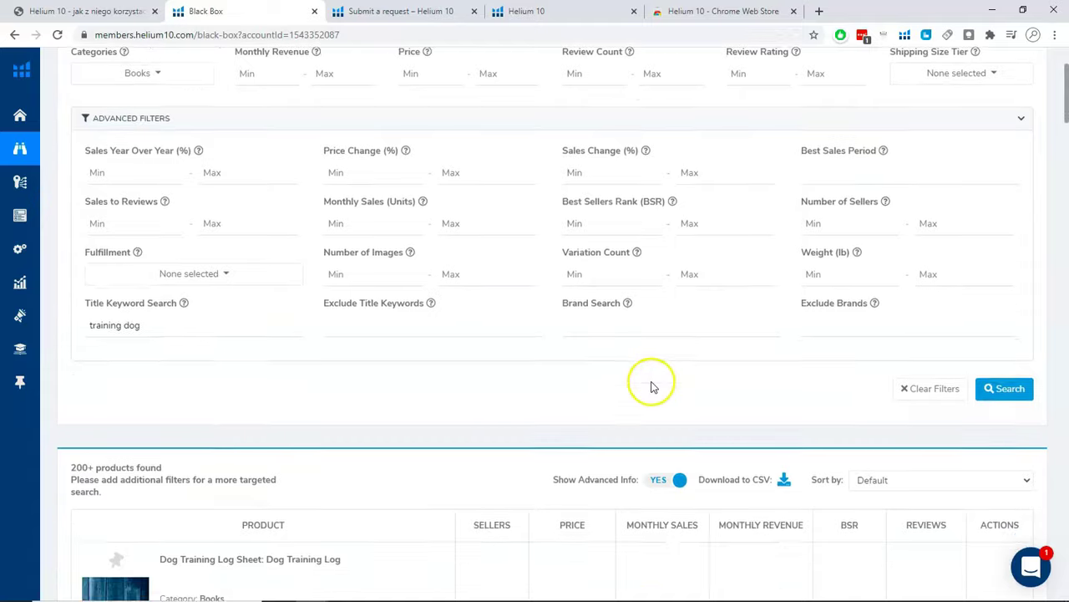
{"action": "scroll", "coordinate": [649, 382], "scroll_direction": "down", "scroll_amount": 3}
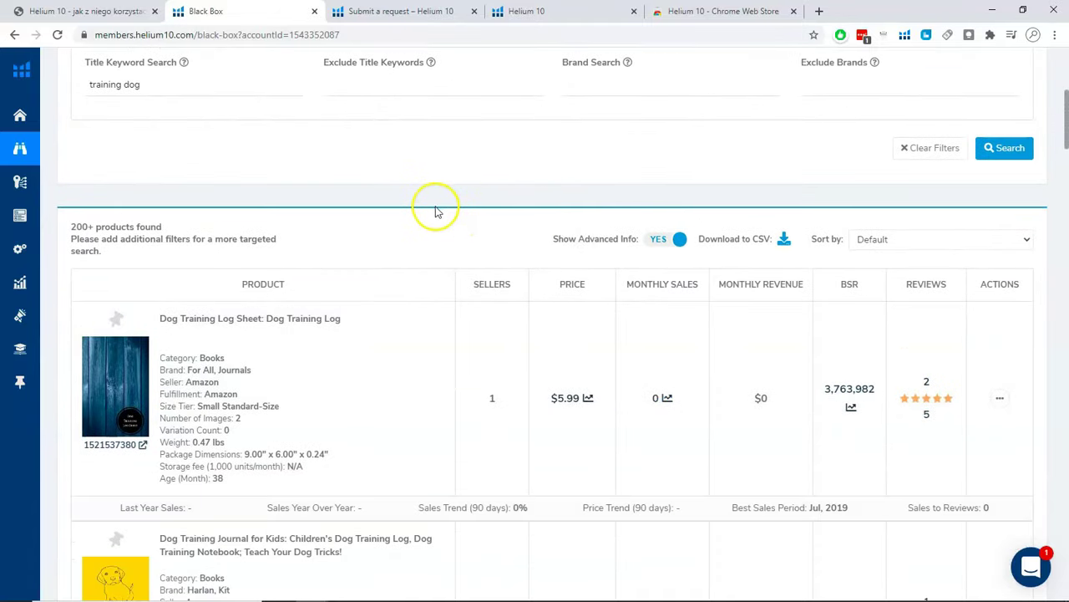
{"action": "scroll", "coordinate": [435, 211], "scroll_direction": "down", "scroll_amount": 1}
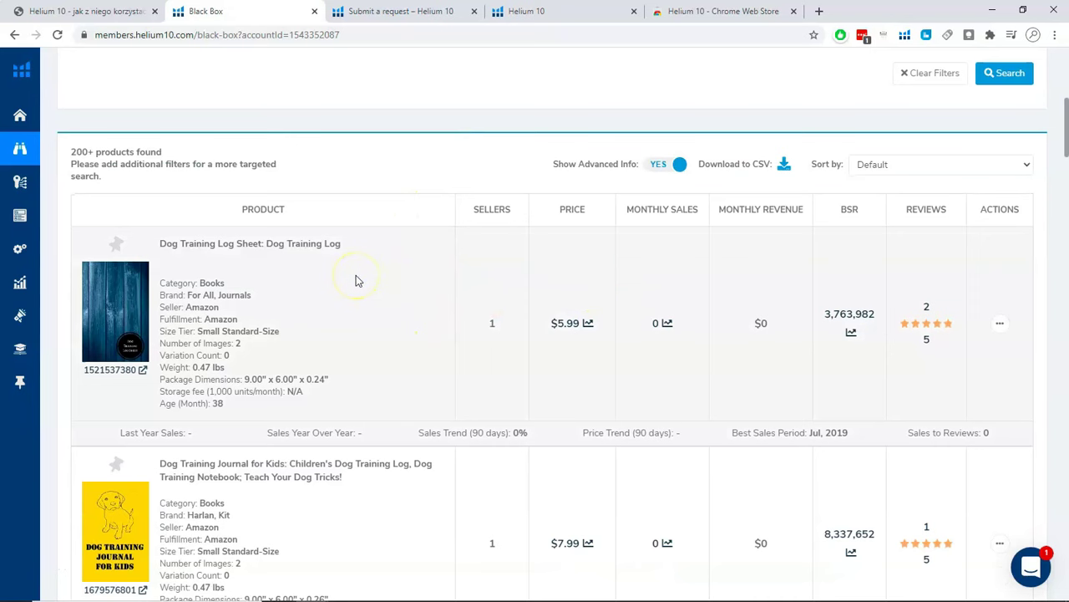
{"action": "scroll", "coordinate": [375, 273], "scroll_direction": "up", "scroll_amount": 1}
{"action": "scroll", "coordinate": [576, 280], "scroll_direction": "up", "scroll_amount": 2}
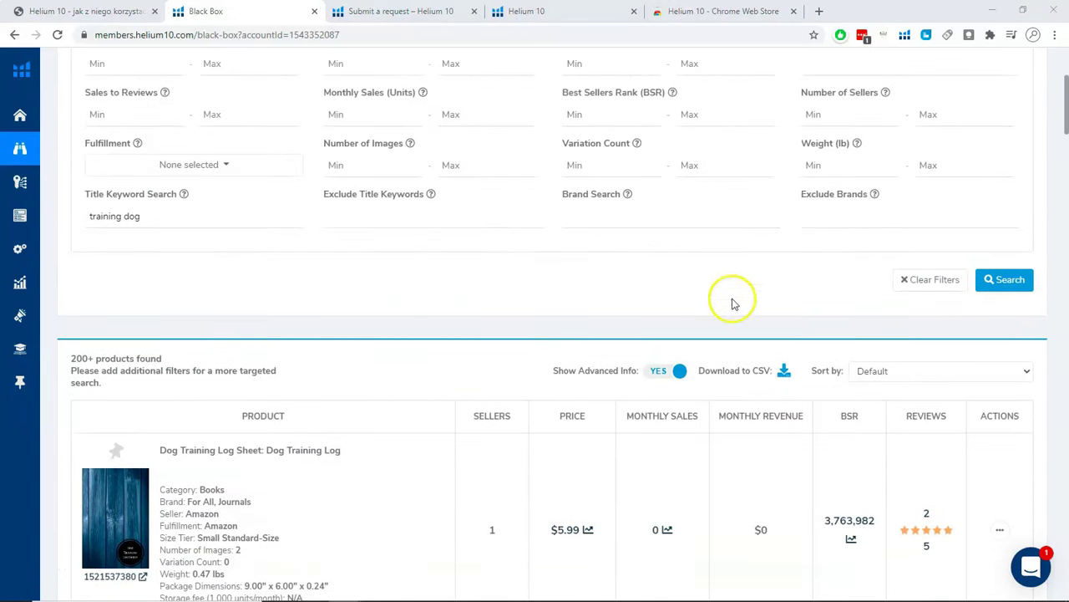
{"action": "left_click", "coordinate": [930, 373]}
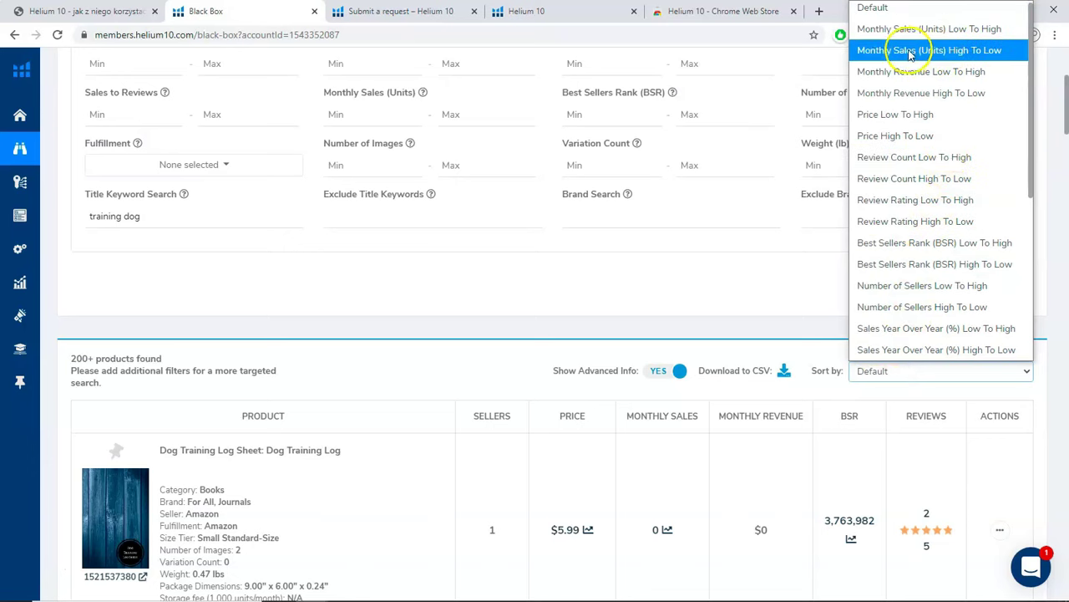
{"action": "left_click", "coordinate": [957, 52]}
Examine the best-selling dog training books, comparing their sellers, prices, monthly sales, revenue, BSR and reviews
{"action": "scroll", "coordinate": [962, 148], "scroll_direction": "up", "scroll_amount": 3}
{"action": "scroll", "coordinate": [468, 200], "scroll_direction": "down", "scroll_amount": 5}
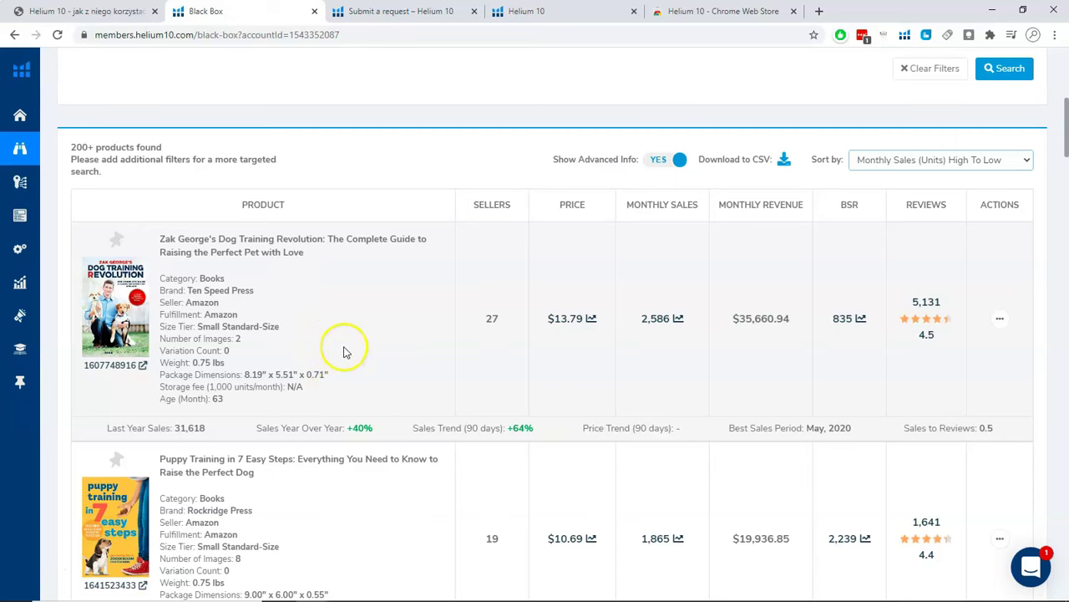
{"action": "scroll", "coordinate": [340, 349], "scroll_direction": "down", "scroll_amount": 3}
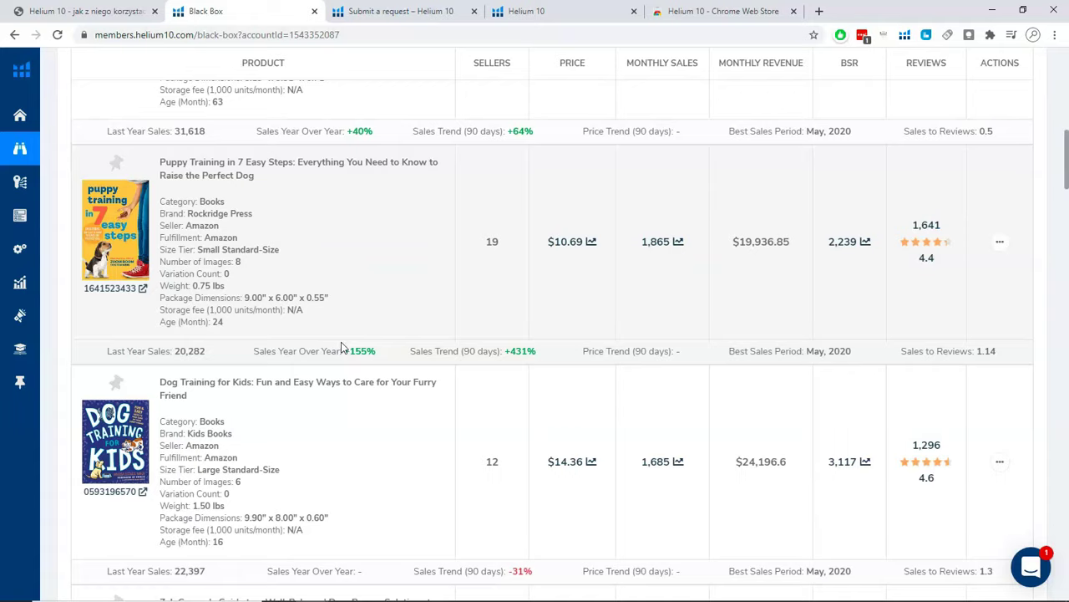
{"action": "scroll", "coordinate": [342, 347], "scroll_direction": "up", "scroll_amount": 3}
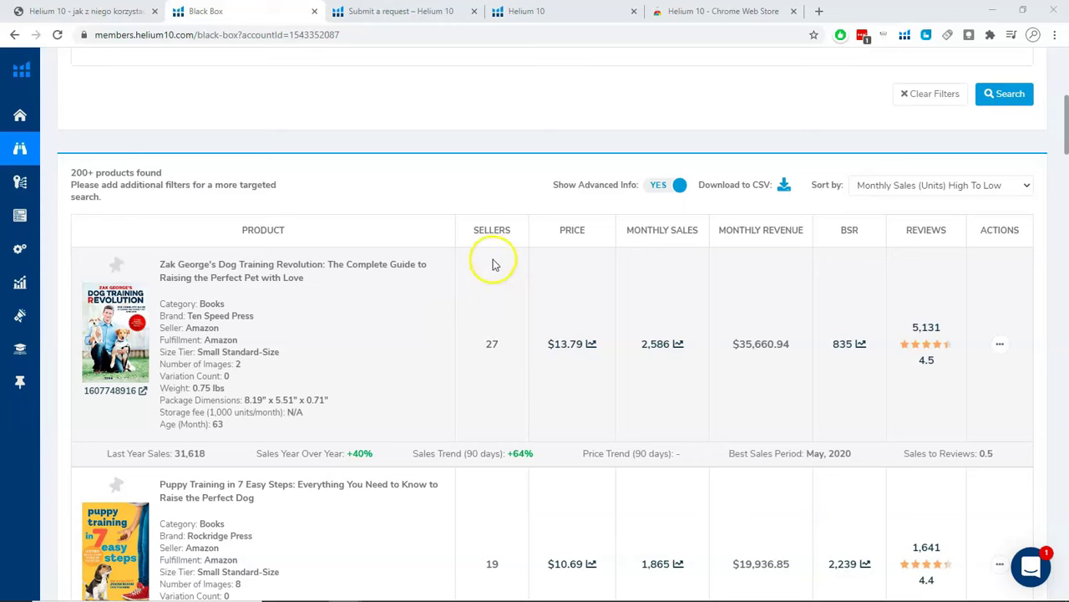
{"action": "left_click", "coordinate": [492, 344]}
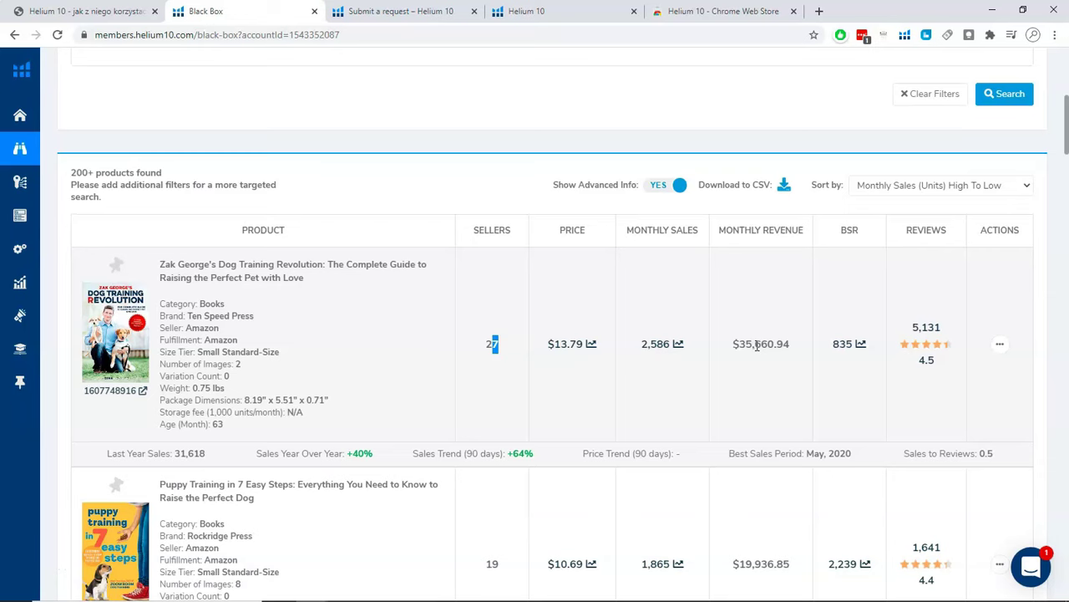
{"action": "scroll", "coordinate": [390, 317], "scroll_direction": "down", "scroll_amount": 2}
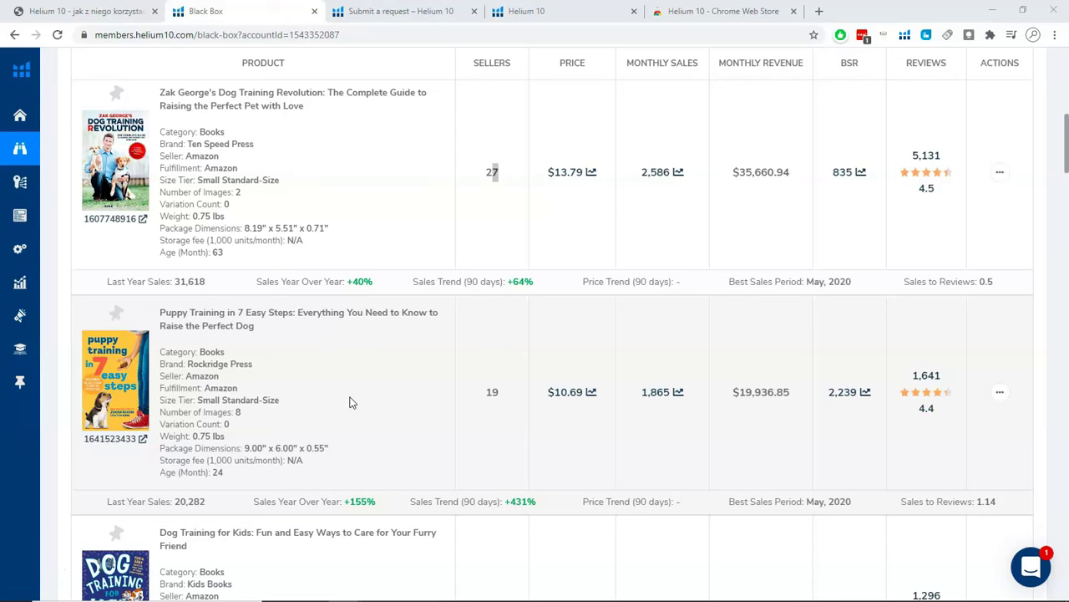
{"action": "scroll", "coordinate": [350, 402], "scroll_direction": "up", "scroll_amount": 2}
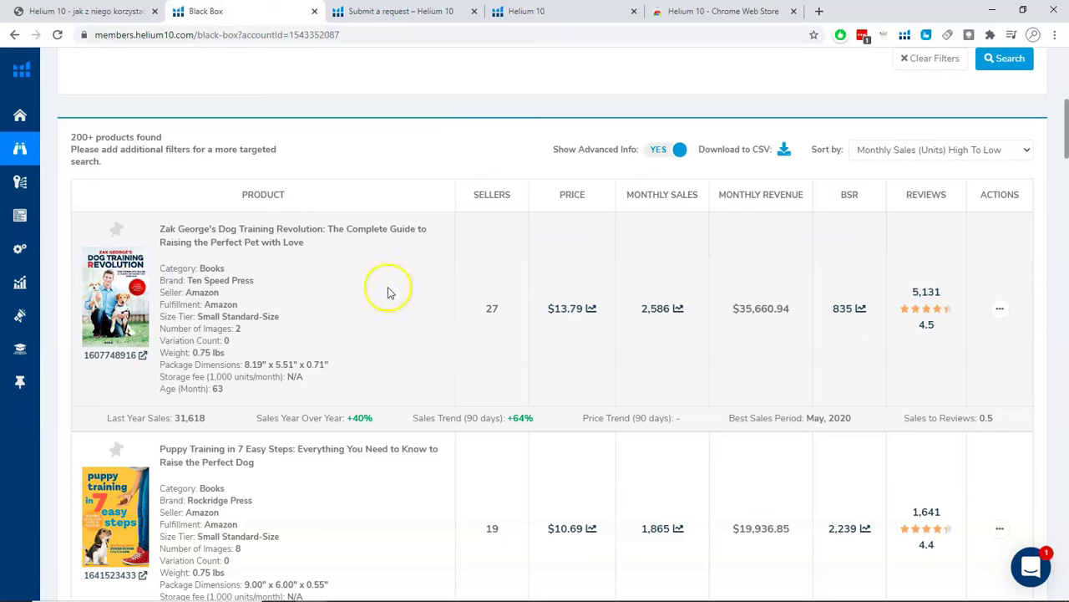
Pin "Zak George's Dog Training Revolution" to the product list and open its Amazon page in a new tab
{"action": "left_click", "coordinate": [117, 232]}
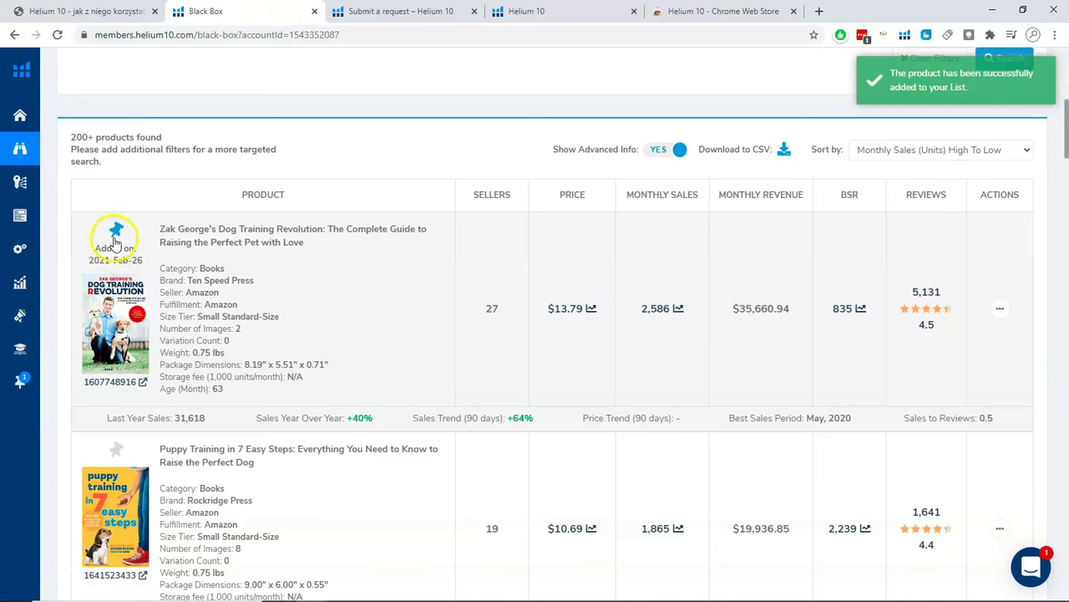
{"action": "mouse_move", "coordinate": [20, 393]}
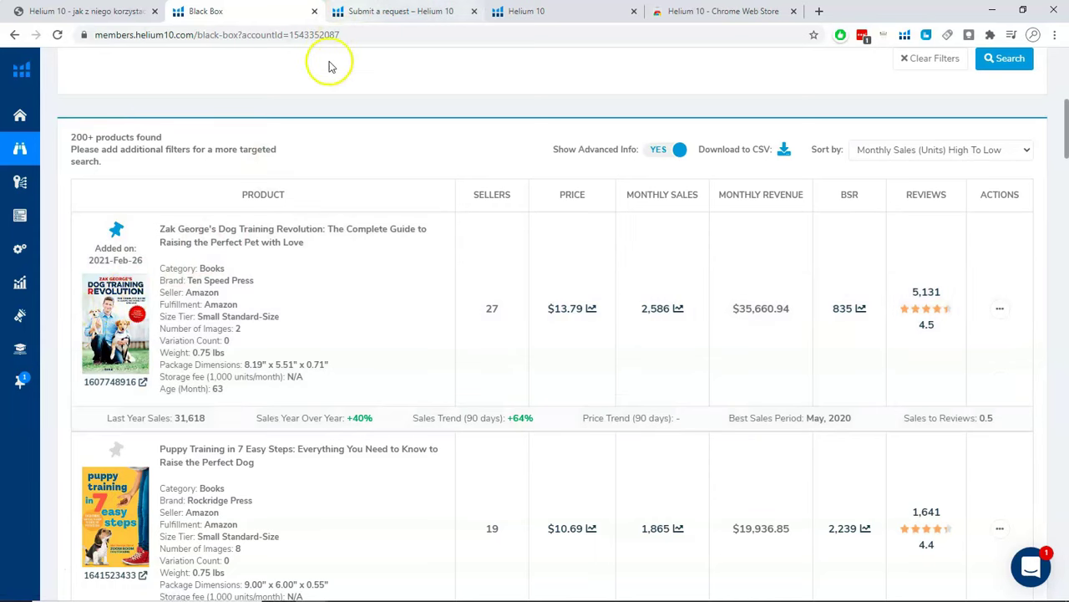
{"action": "right_click", "coordinate": [122, 306]}
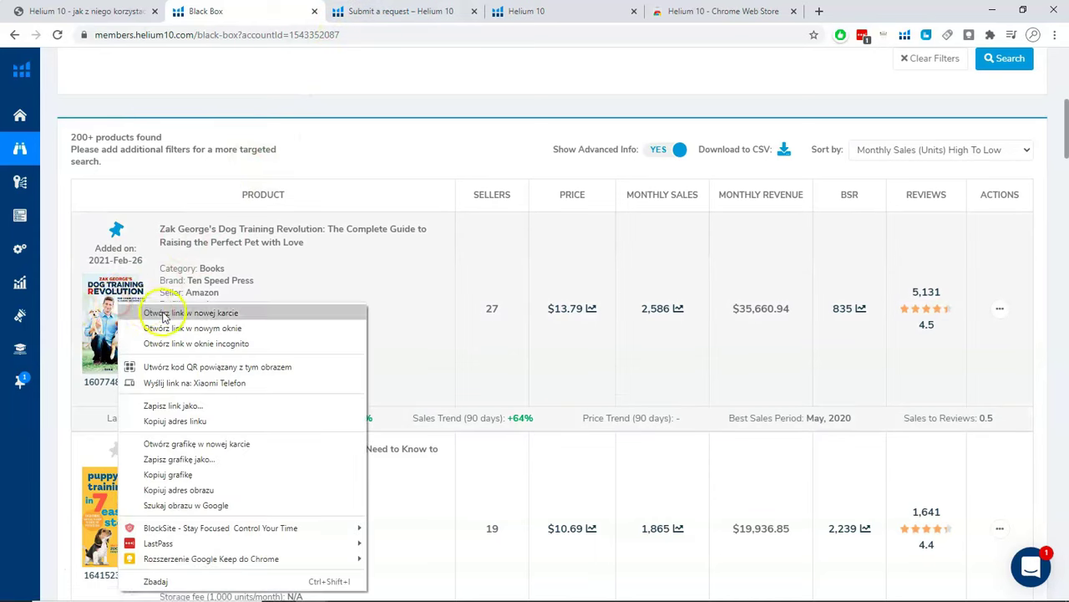
{"action": "left_click", "coordinate": [167, 310]}
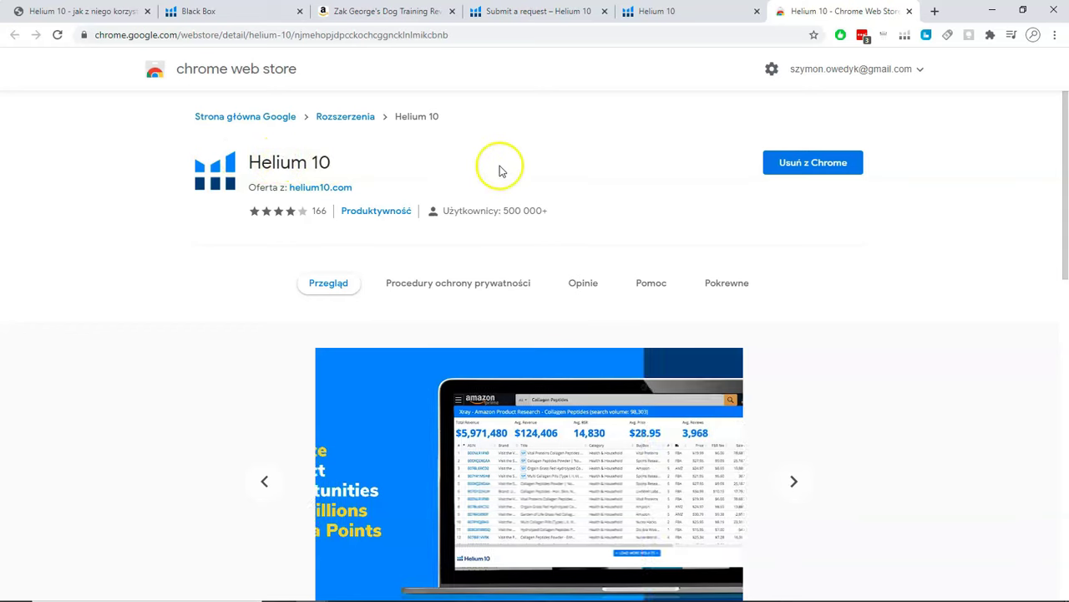
{"action": "left_click", "coordinate": [376, 11]}
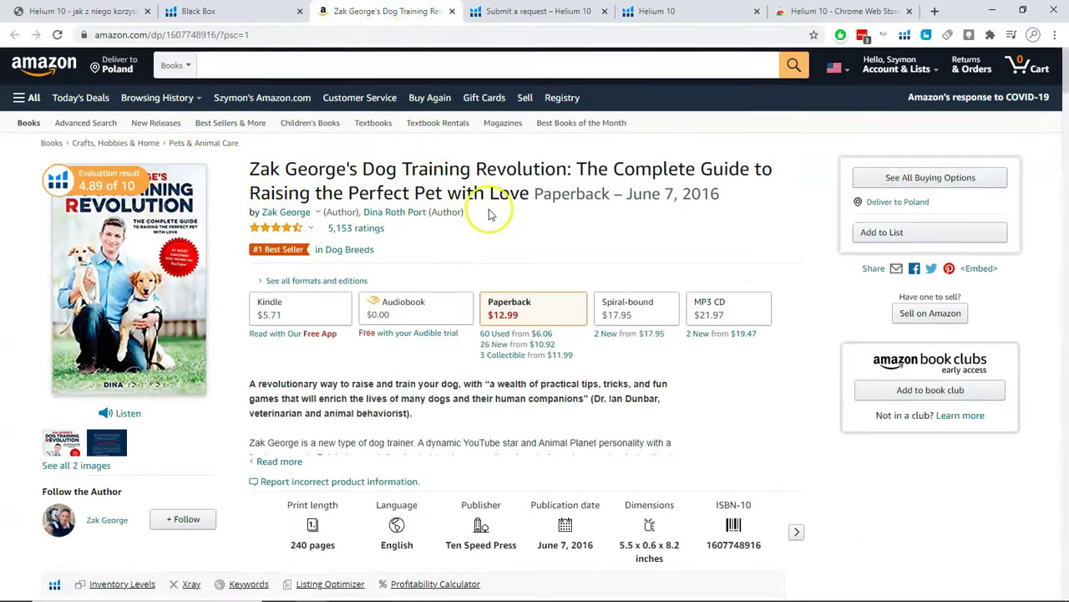
Review the book's listing evaluation details and show its price and sales rank chart for 7 Days
{"action": "scroll", "coordinate": [334, 192], "scroll_direction": "down", "scroll_amount": 1}
{"action": "mouse_move", "coordinate": [81, 173]}
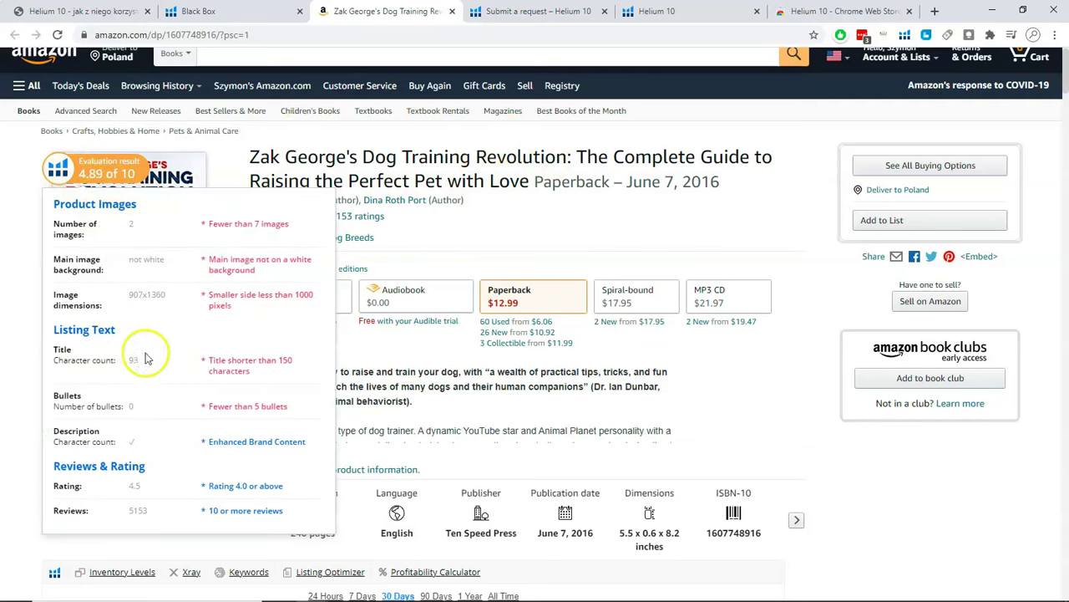
{"action": "scroll", "coordinate": [14, 292], "scroll_direction": "down", "scroll_amount": 5}
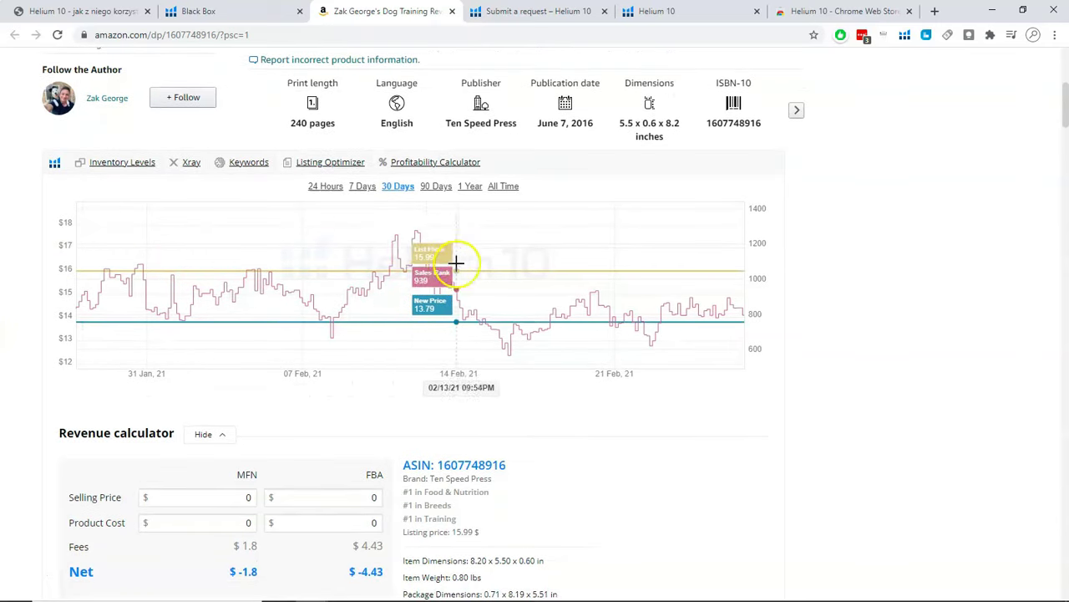
{"action": "left_click", "coordinate": [362, 186]}
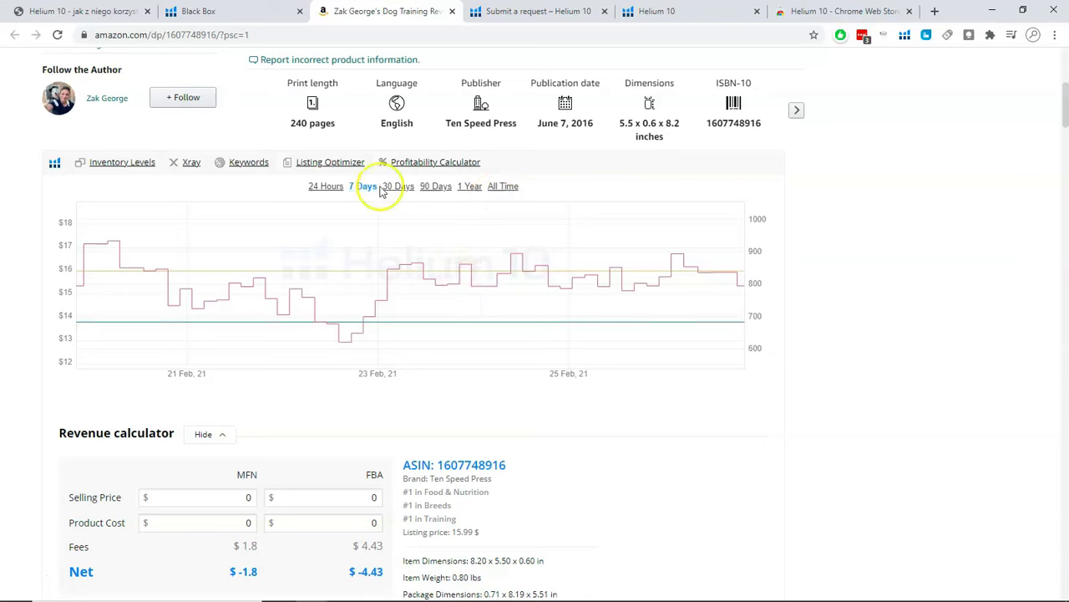
Translate the Amazon product page into Polish
{"action": "right_click", "coordinate": [3, 230]}
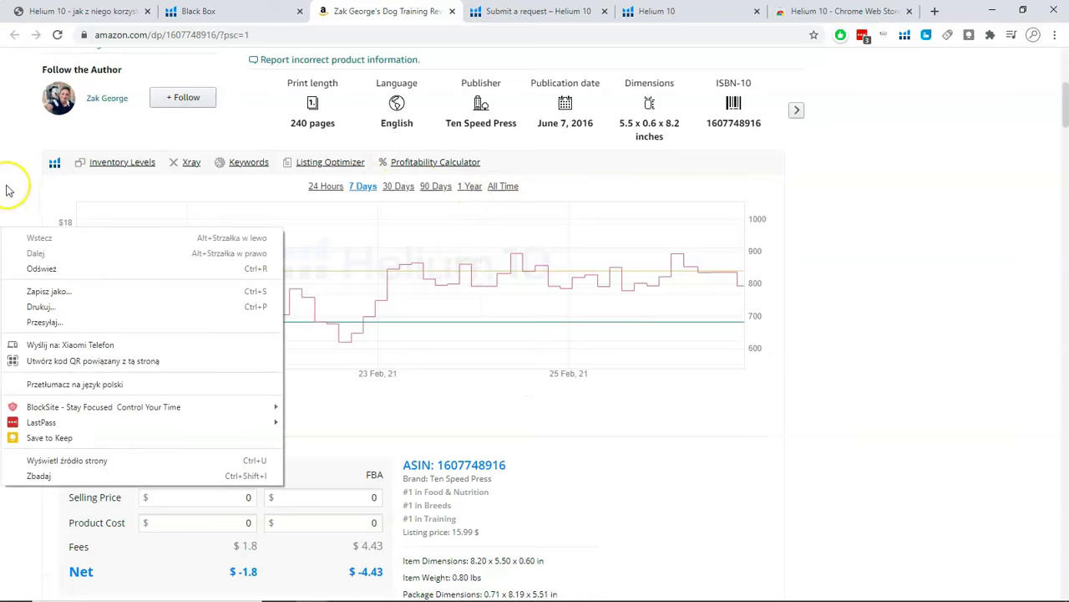
{"action": "right_click", "coordinate": [7, 188]}
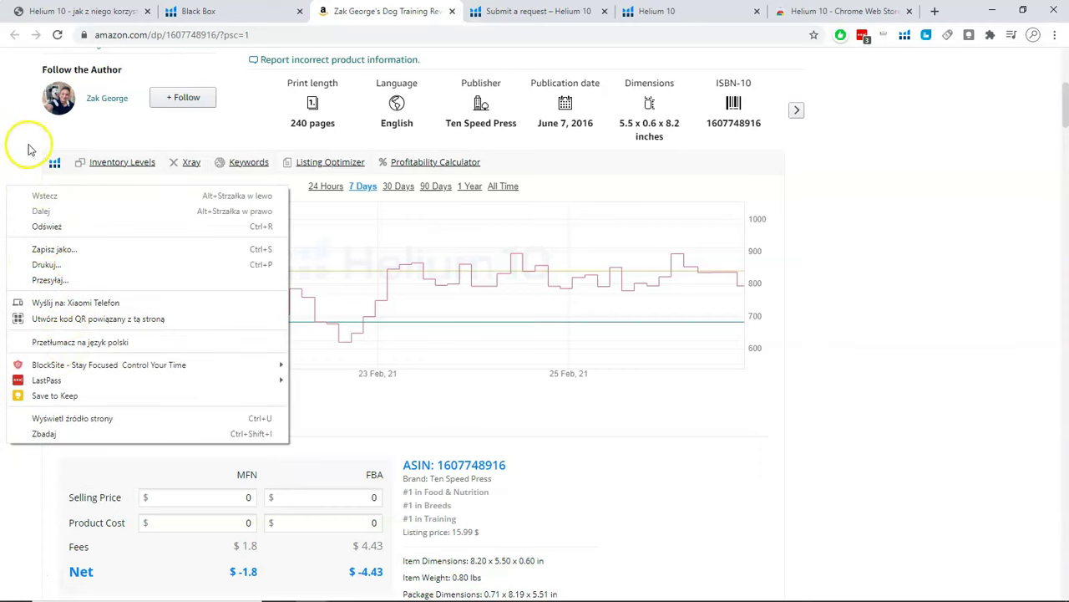
{"action": "left_click", "coordinate": [25, 144]}
{"action": "right_click", "coordinate": [26, 174]}
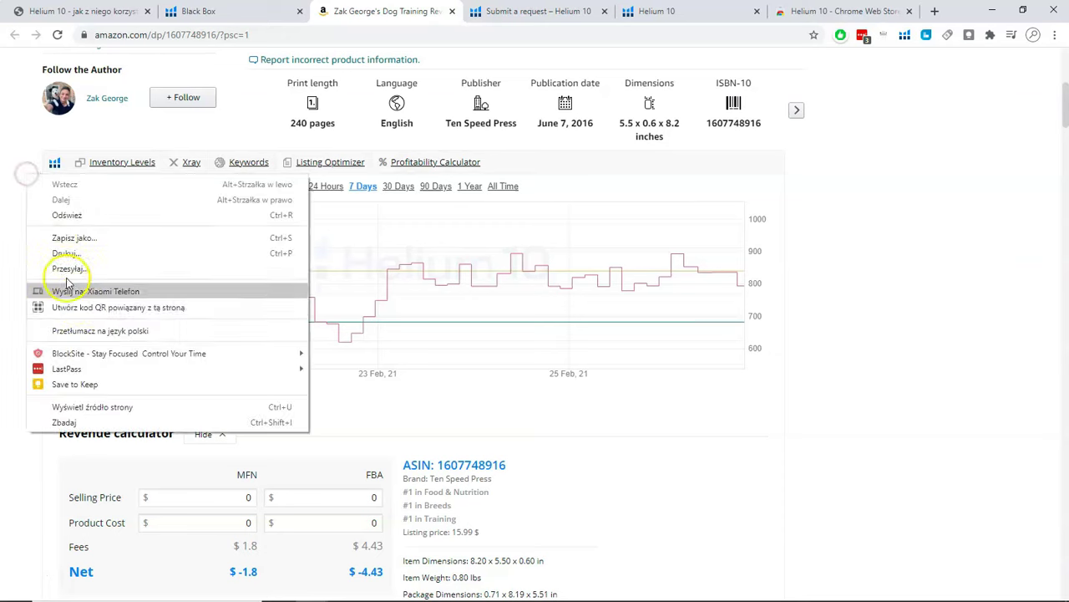
{"action": "left_click", "coordinate": [93, 331]}
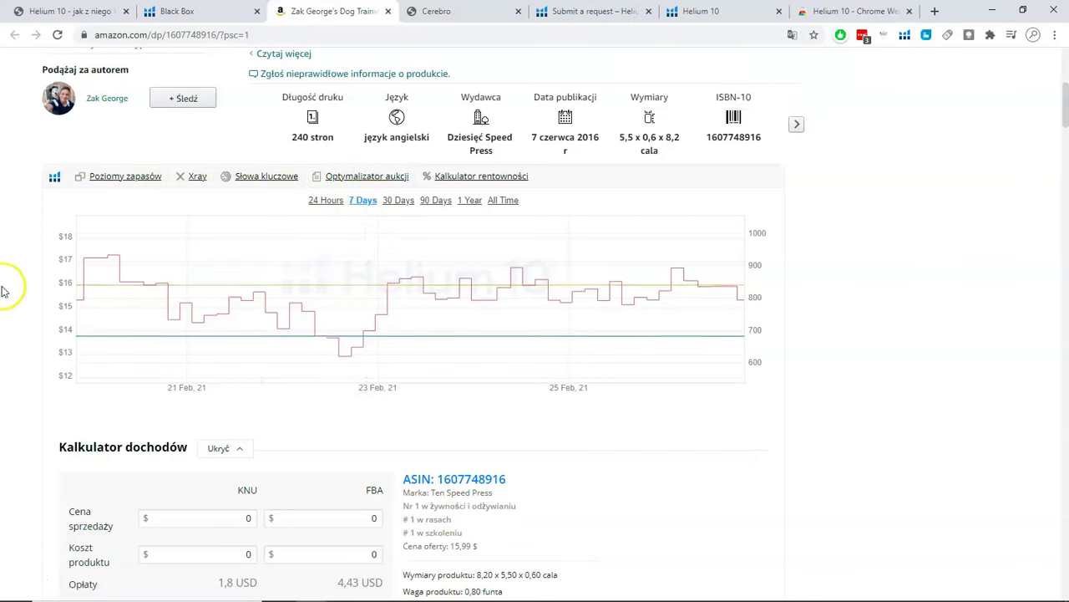
Run the Helium 10 keyword lookup for this book from its Amazon page
{"action": "scroll", "coordinate": [8, 287], "scroll_direction": "down", "scroll_amount": 2}
{"action": "scroll", "coordinate": [5, 286], "scroll_direction": "up", "scroll_amount": 4}
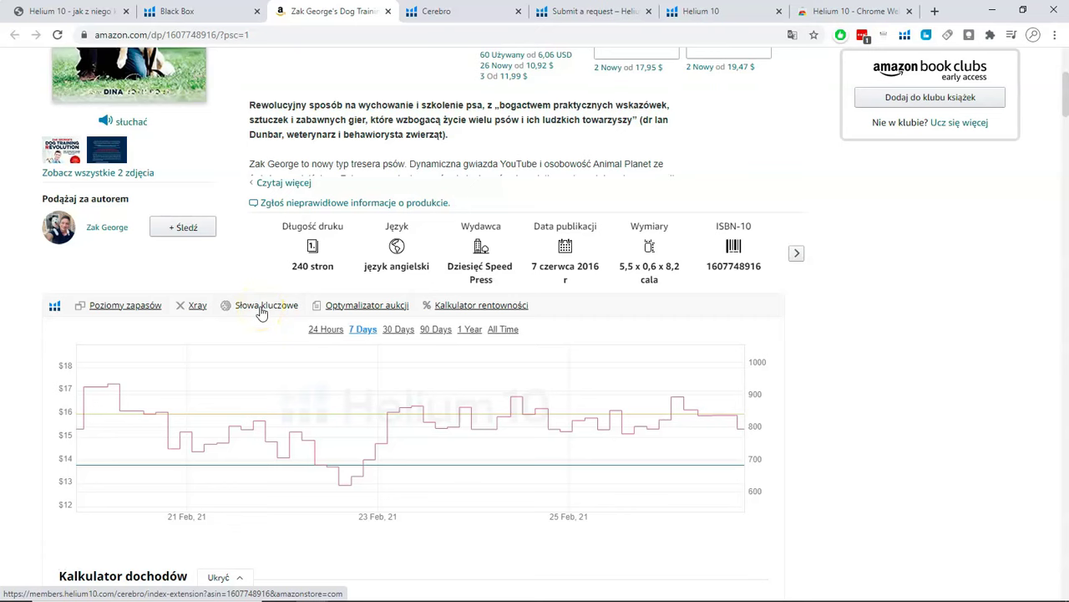
{"action": "scroll", "coordinate": [262, 311], "scroll_direction": "up", "scroll_amount": 3}
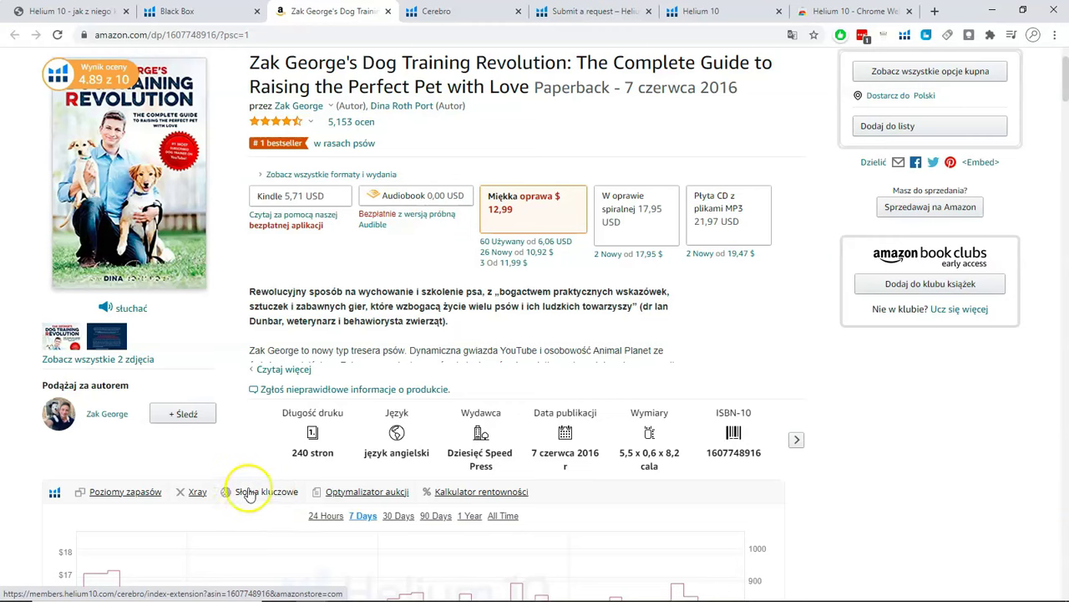
{"action": "left_click", "coordinate": [255, 492]}
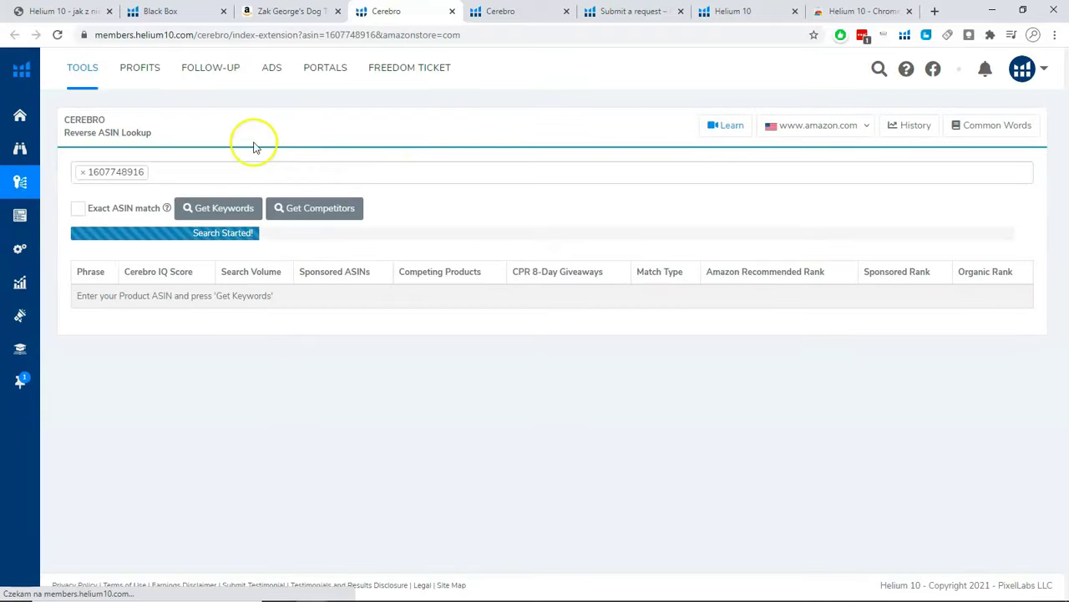
Examine the book's Cerebro keyword list, including search volume, competing products and organic rank for each phrase
{"action": "mouse_move", "coordinate": [18, 188]}
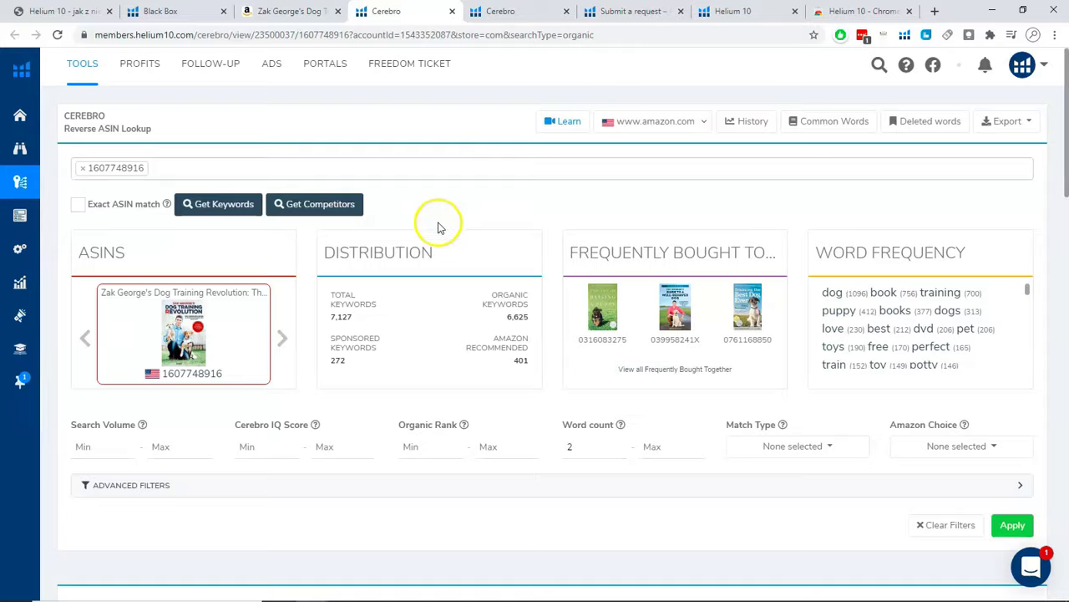
{"action": "scroll", "coordinate": [440, 226], "scroll_direction": "down", "scroll_amount": 3}
{"action": "scroll", "coordinate": [440, 225], "scroll_direction": "down", "scroll_amount": 2}
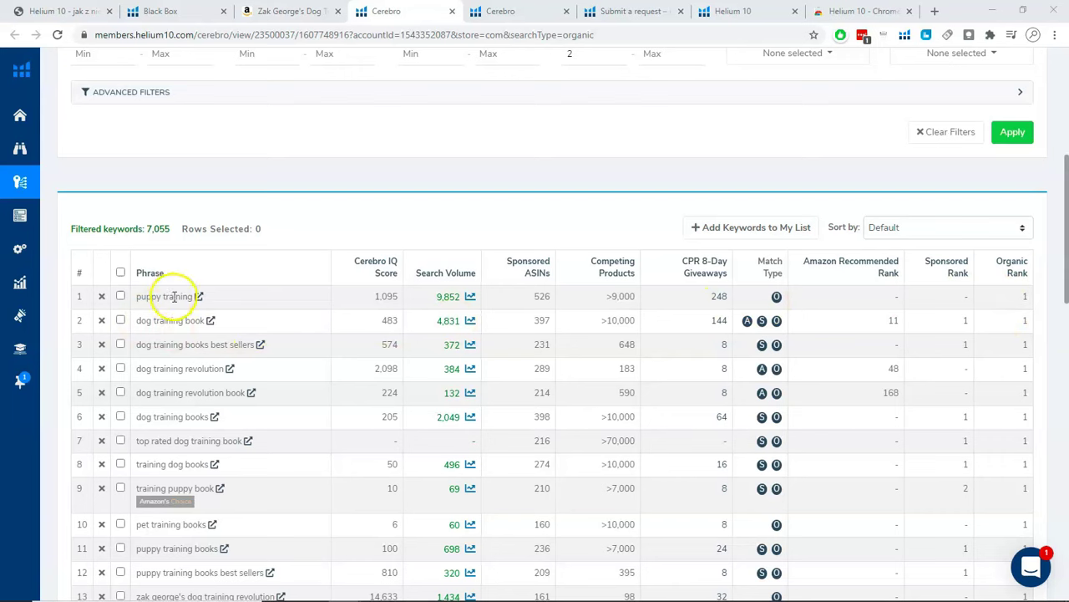
{"action": "scroll", "coordinate": [172, 186], "scroll_direction": "up", "scroll_amount": 3}
{"action": "scroll", "coordinate": [219, 334], "scroll_direction": "down", "scroll_amount": 3}
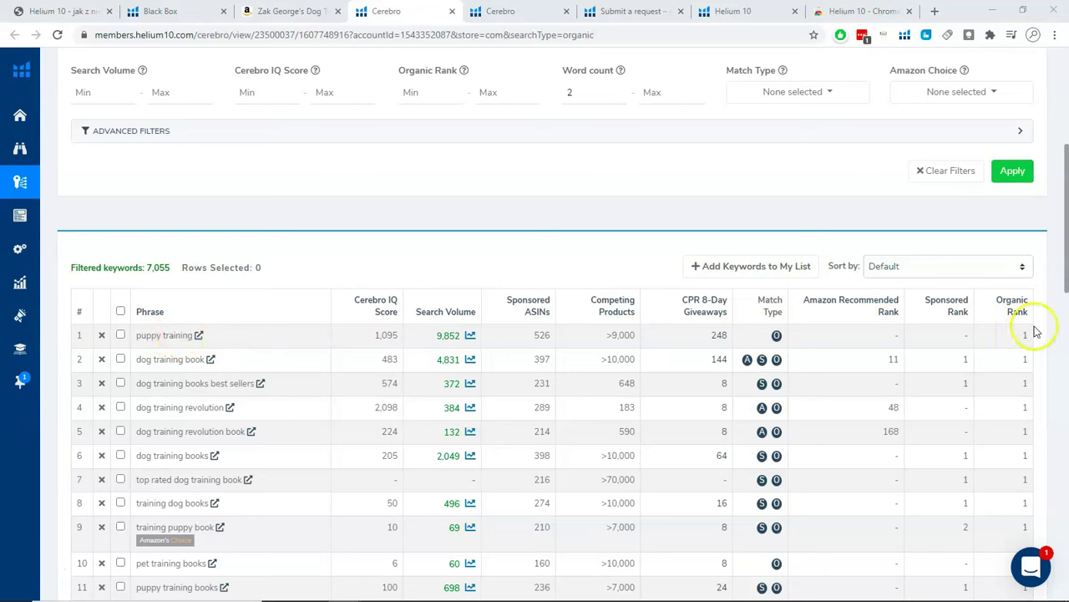
{"action": "mouse_move", "coordinate": [1009, 340]}
{"action": "scroll", "coordinate": [376, 268], "scroll_direction": "up", "scroll_amount": 3}
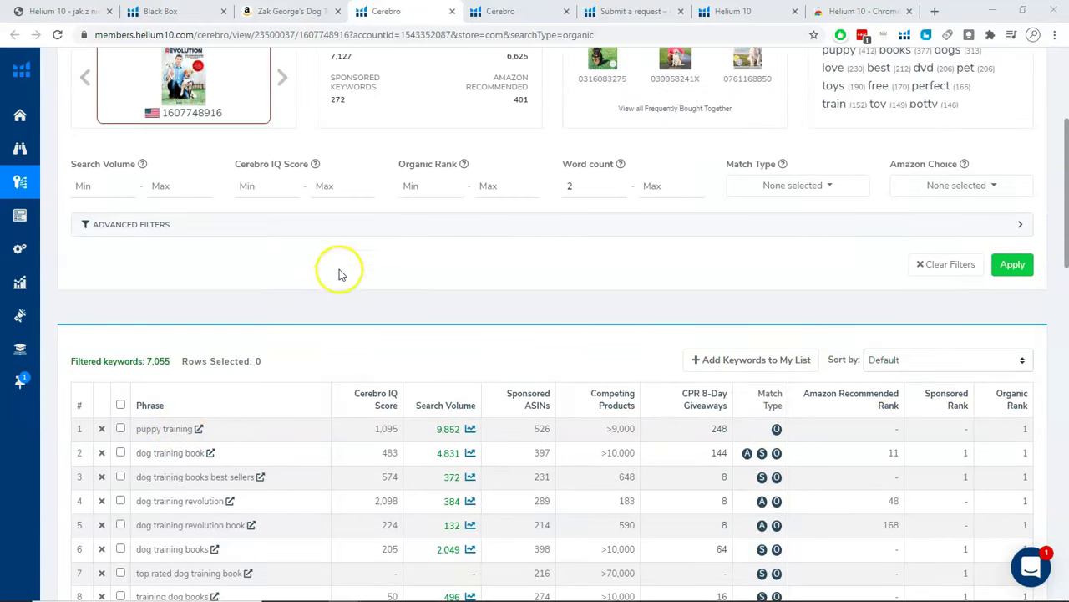
Check the Amazon search results for the phrase "puppy training" from the Cerebro list, then return to the keyword list
{"action": "scroll", "coordinate": [184, 247], "scroll_direction": "down", "scroll_amount": 3}
{"action": "left_click", "coordinate": [198, 294]}
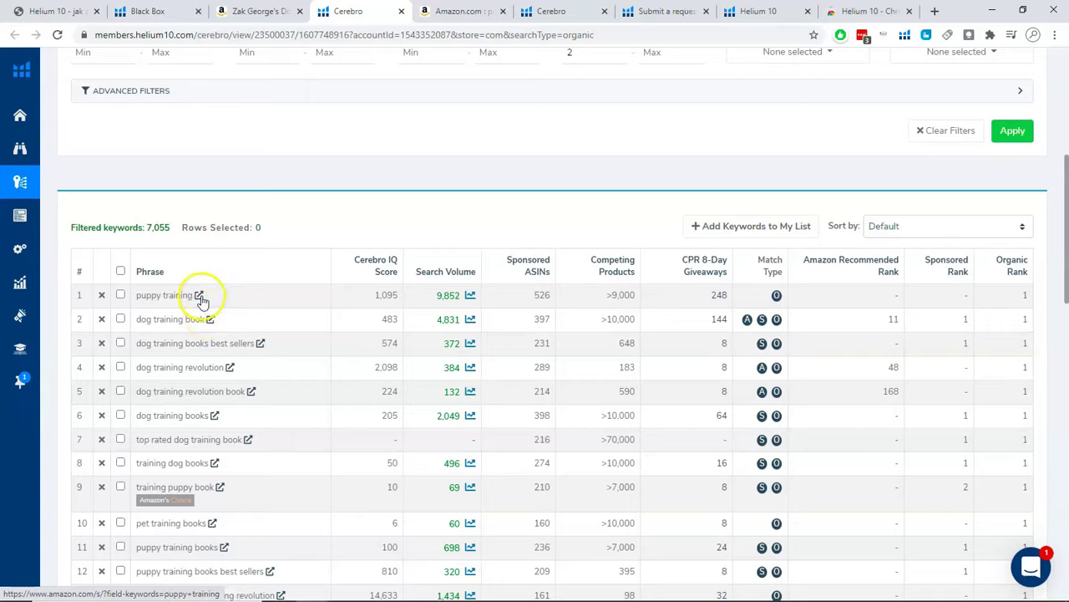
{"action": "left_click", "coordinate": [199, 295]}
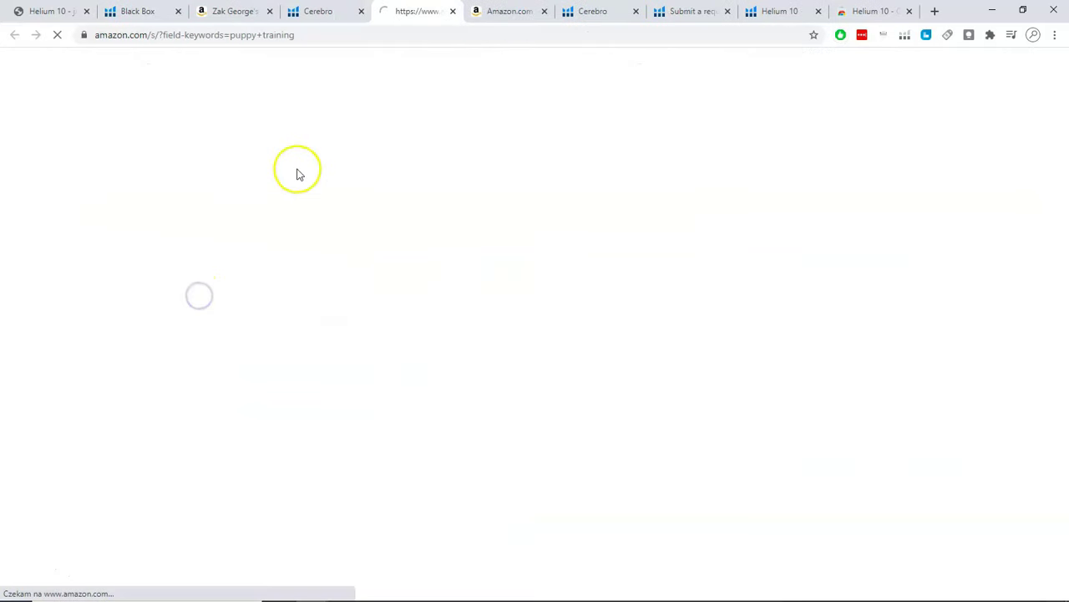
{"action": "left_click", "coordinate": [543, 11]}
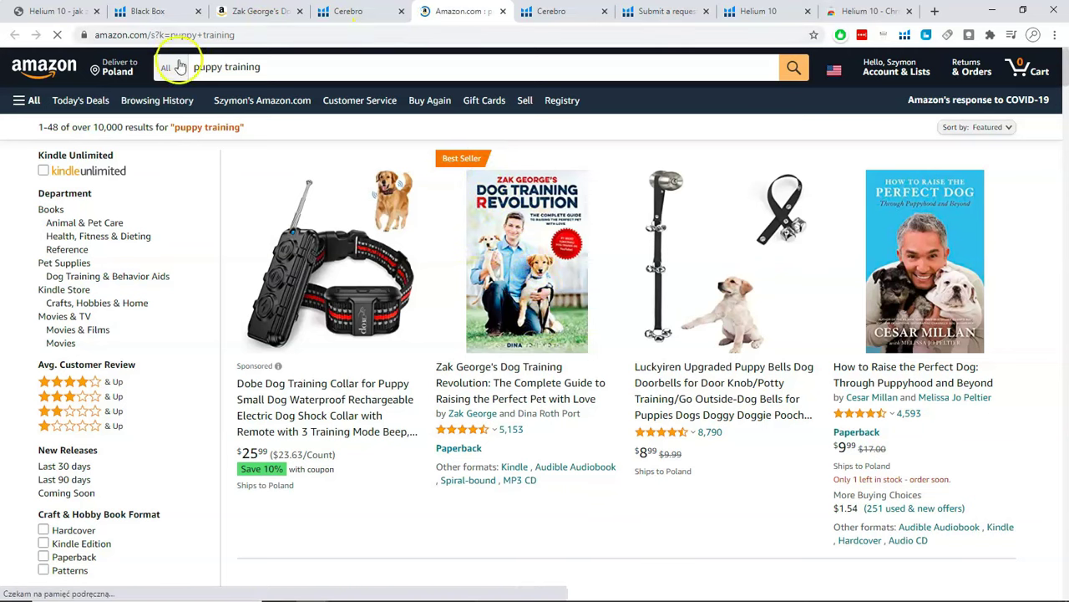
{"action": "key", "text": "ctrl+shift+Tab"}
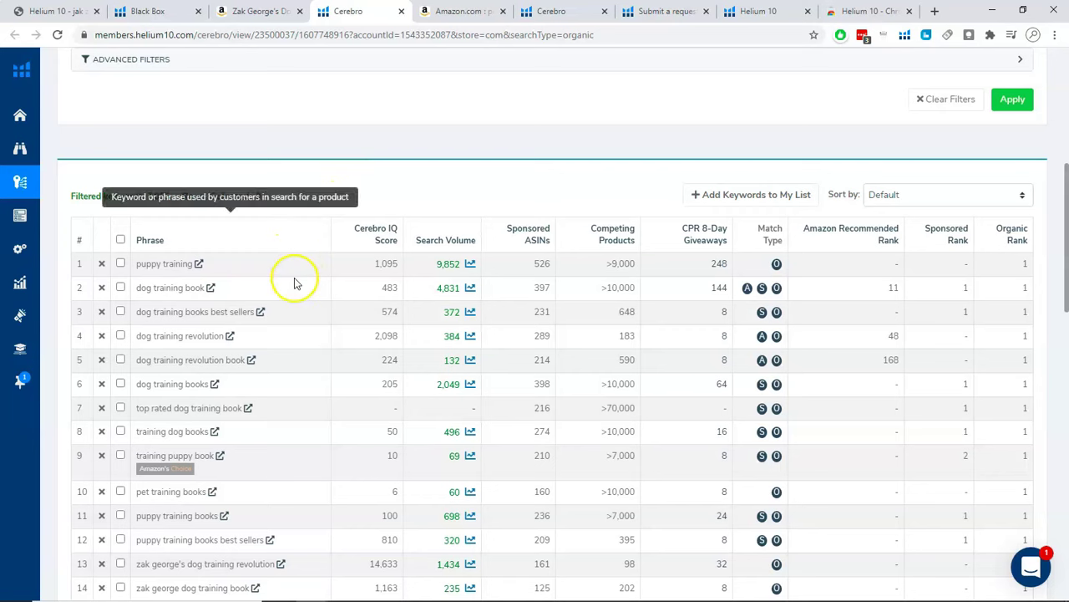
Review the top-ranked Cerebro phrases for the book together with their search volume and number of competing products
{"action": "scroll", "coordinate": [295, 282], "scroll_direction": "down", "scroll_amount": 1}
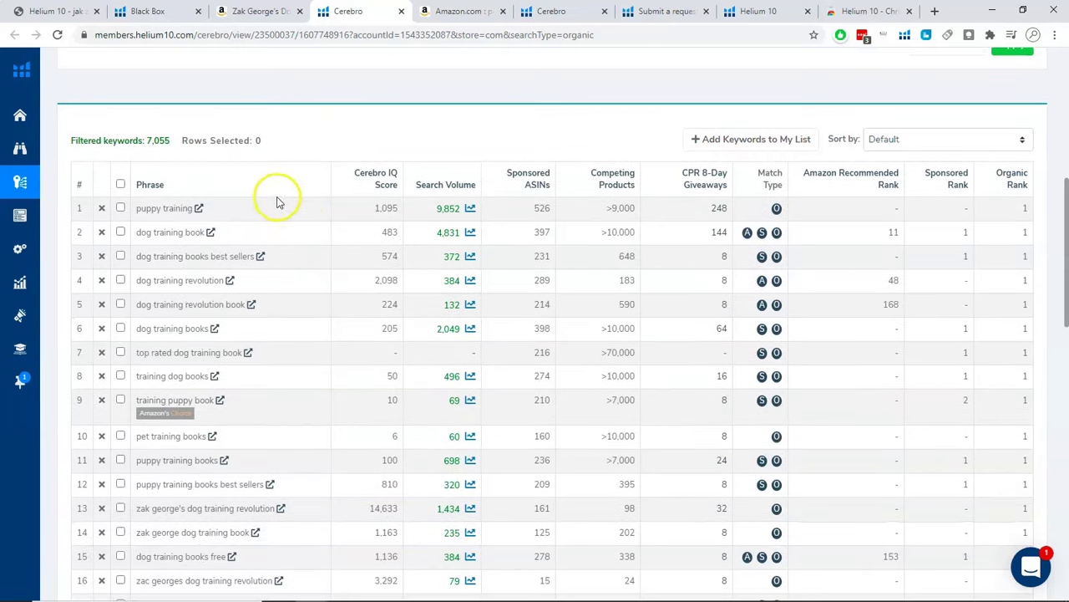
{"action": "scroll", "coordinate": [305, 284], "scroll_direction": "up", "scroll_amount": 5}
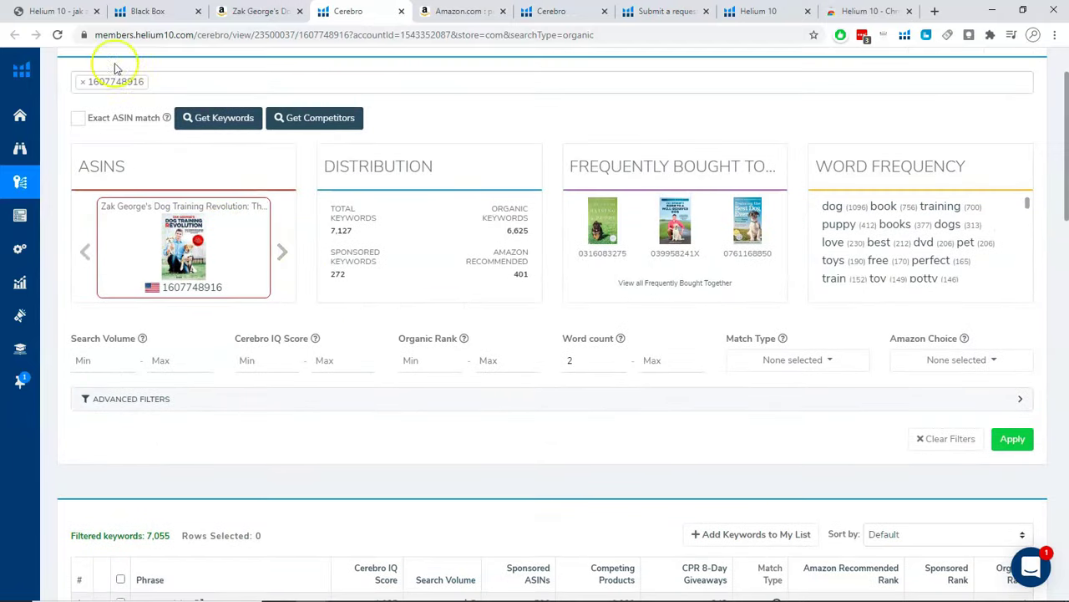
{"action": "scroll", "coordinate": [305, 468], "scroll_direction": "down", "scroll_amount": 4}
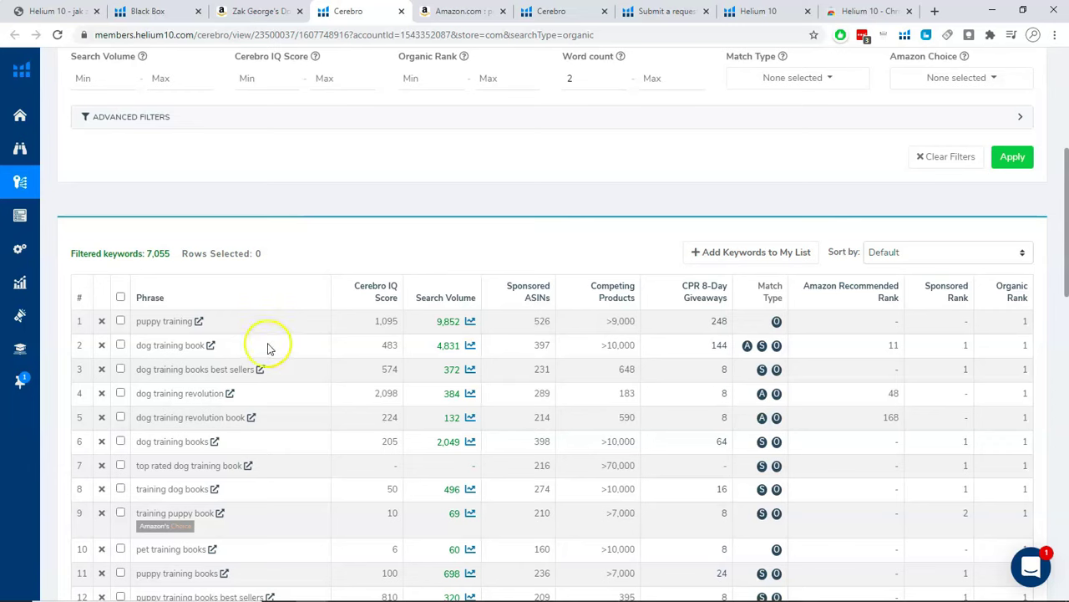
{"action": "scroll", "coordinate": [305, 465], "scroll_direction": "down", "scroll_amount": 2}
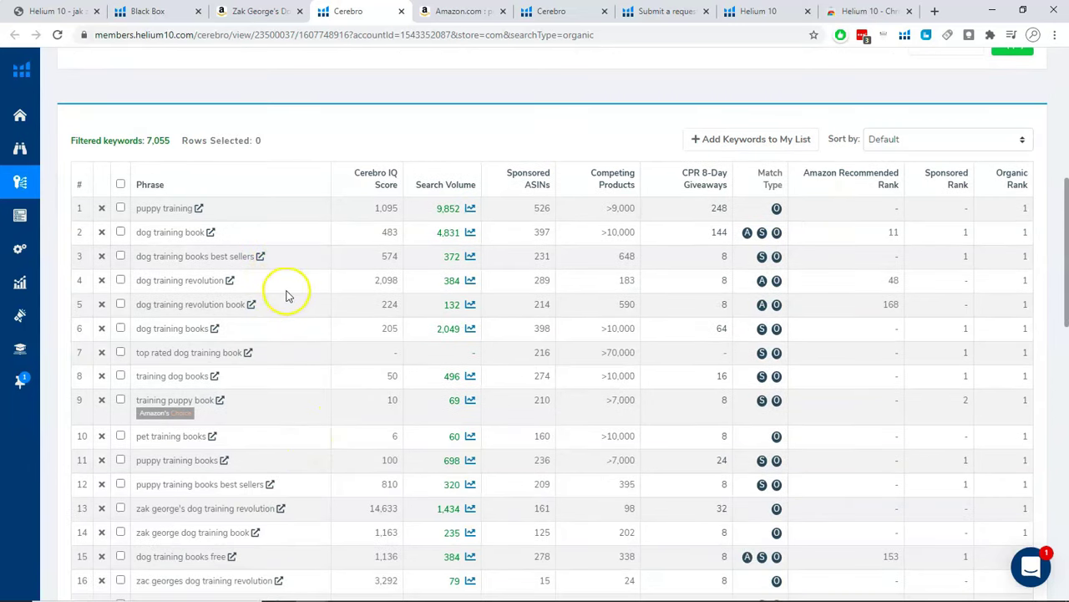
{"action": "scroll", "coordinate": [335, 251], "scroll_direction": "down", "scroll_amount": 1}
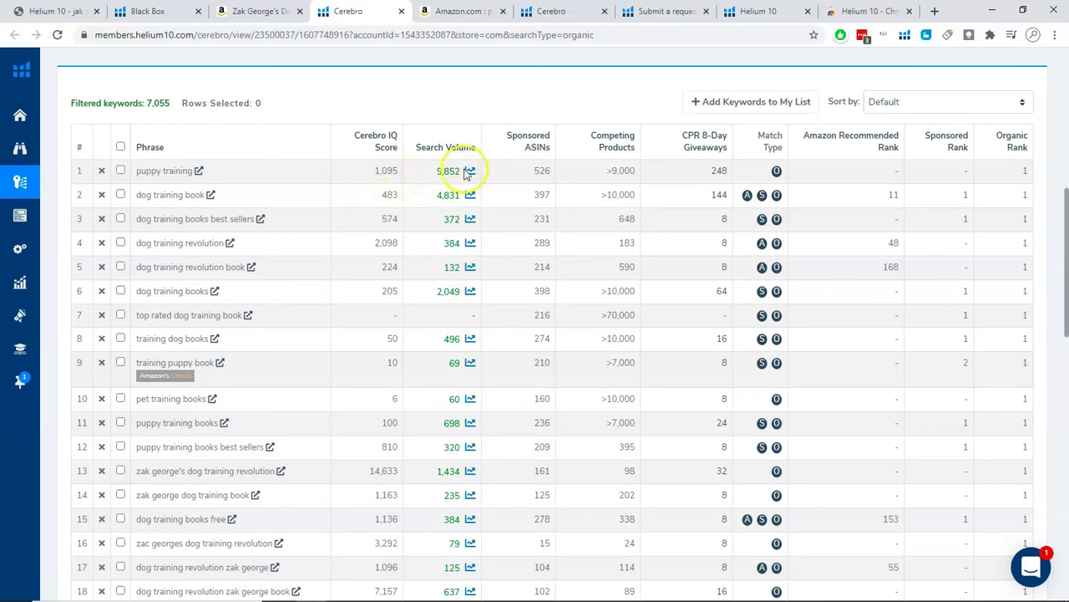
{"action": "mouse_move", "coordinate": [615, 147]}
Copy "puppy training" from Cerebro into the first keyword field of the KDP paperback details form
{"action": "key", "text": "ctrl+Tab"}
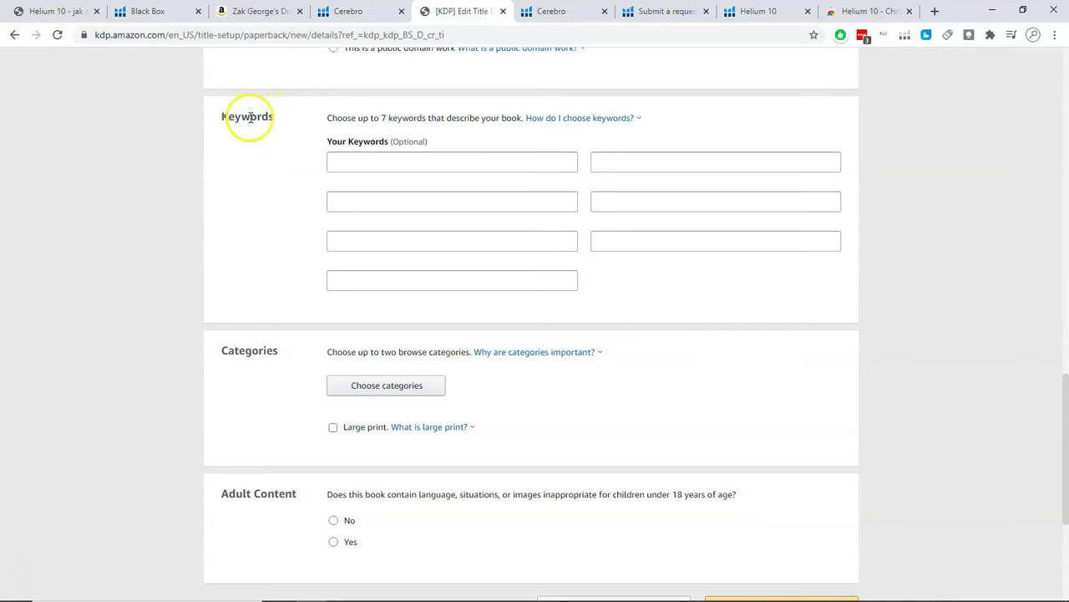
{"action": "left_click", "coordinate": [424, 161]}
{"action": "left_click", "coordinate": [359, 11]}
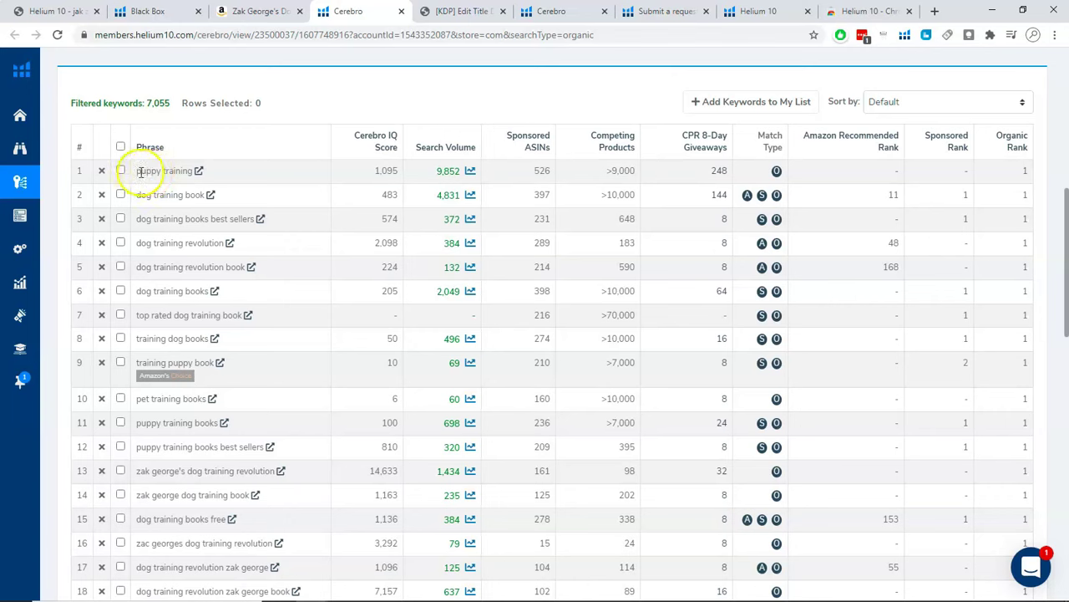
{"action": "left_click_drag", "start_coordinate": [139, 174], "coordinate": [177, 174]}
{"action": "right_click", "coordinate": [208, 174]}
{"action": "left_click", "coordinate": [216, 181]}
{"action": "key", "text": "ctrl+Tab"}
{"action": "key", "text": "ctrl+v"}
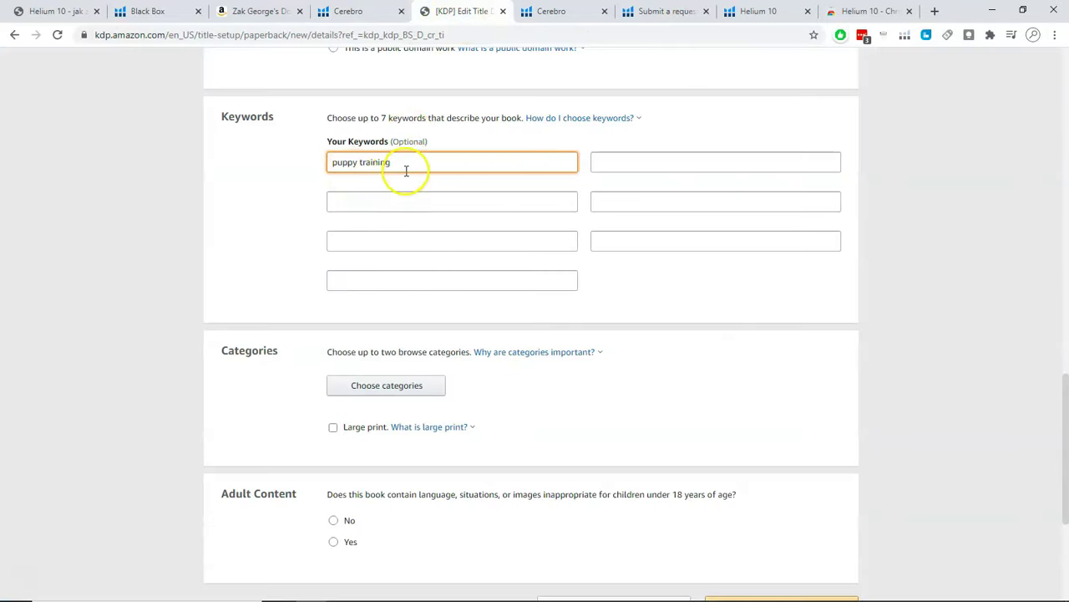
Append "dog training book" from Cerebro to the first KDP keyword field and remove the repeated word "training"
{"action": "left_click", "coordinate": [364, 11]}
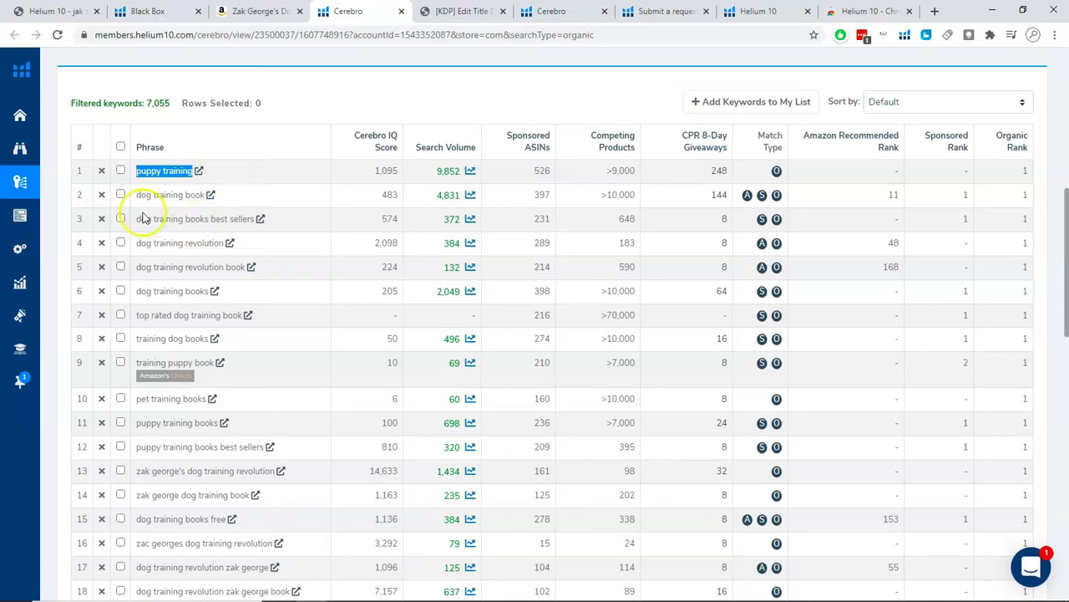
{"action": "left_click_drag", "start_coordinate": [135, 195], "coordinate": [192, 191]}
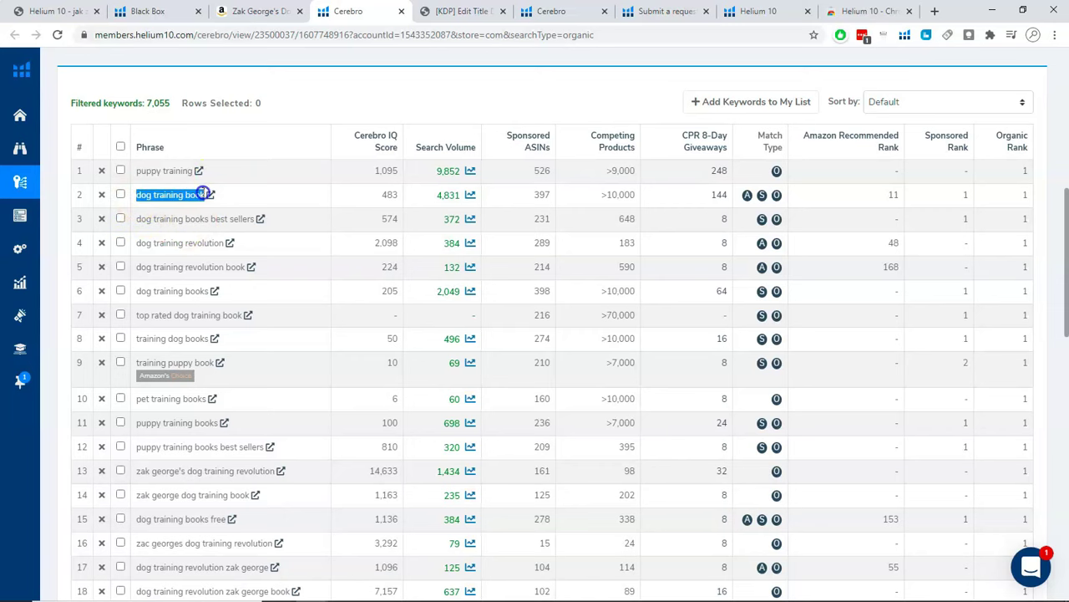
{"action": "right_click", "coordinate": [206, 198]}
{"action": "left_click", "coordinate": [219, 206]}
{"action": "left_click", "coordinate": [458, 11]}
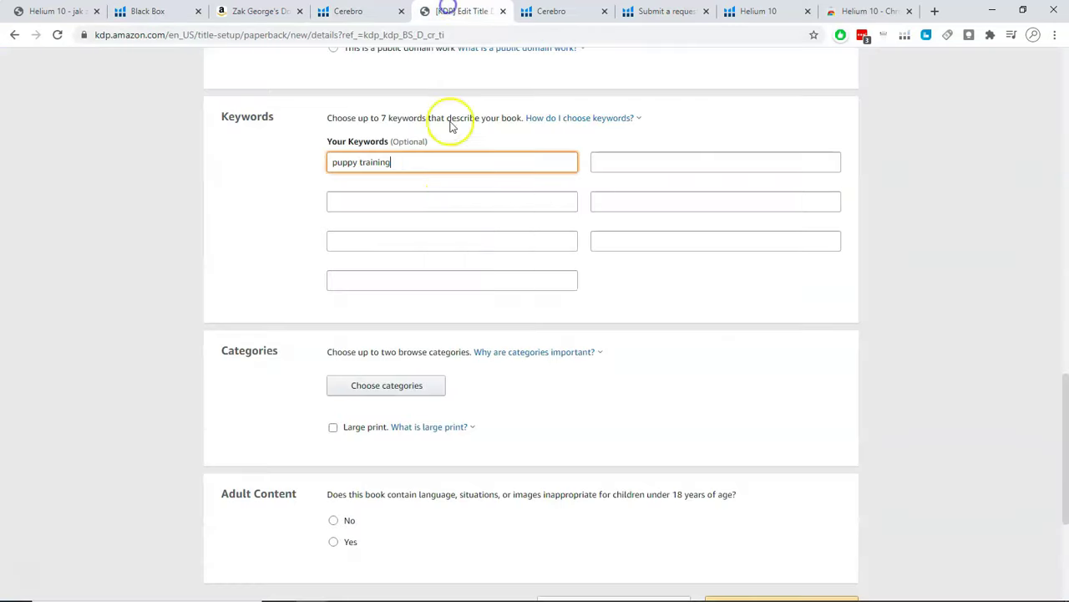
{"action": "left_click", "coordinate": [422, 200]}
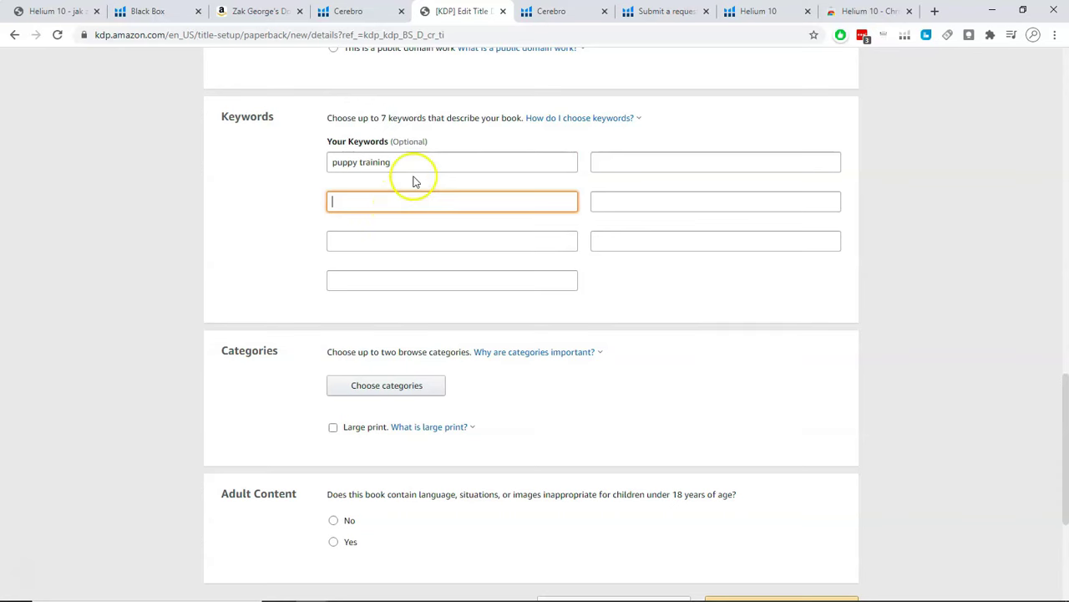
{"action": "left_click", "coordinate": [436, 165]}
{"action": "type", "text": ","}
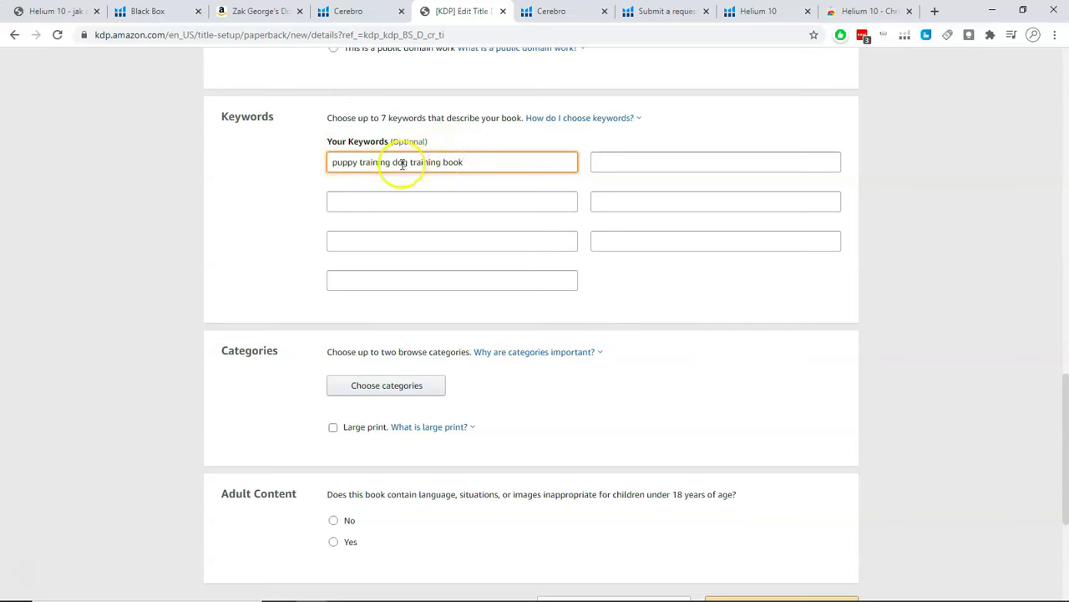
{"action": "double_click", "coordinate": [429, 163]}
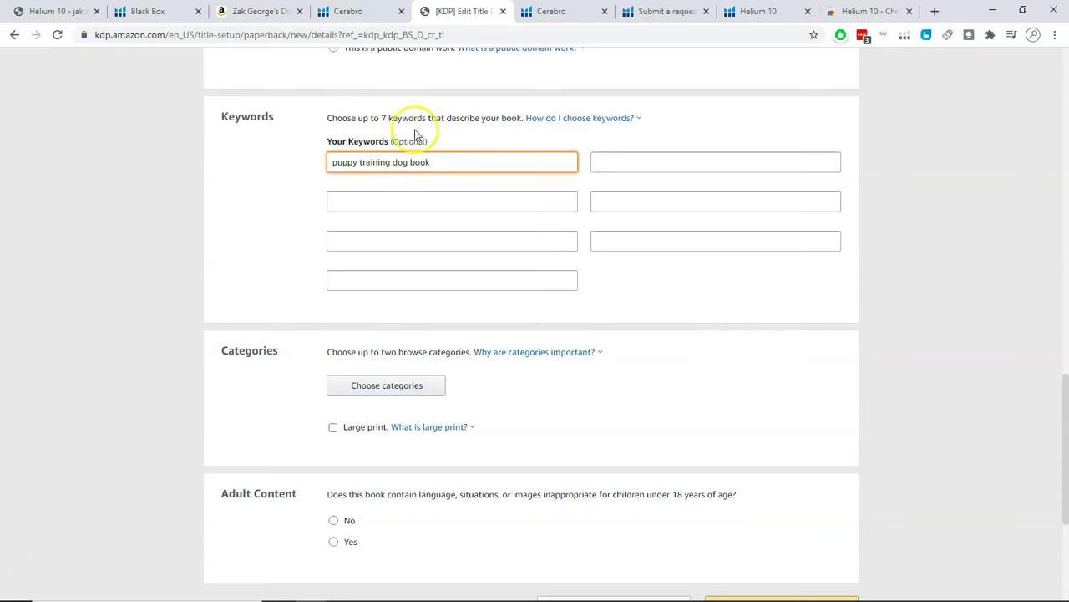
Append the word "revolution" from the Cerebro phrase "dog training revolution" to the first KDP keyword field
{"action": "left_click", "coordinate": [355, 11]}
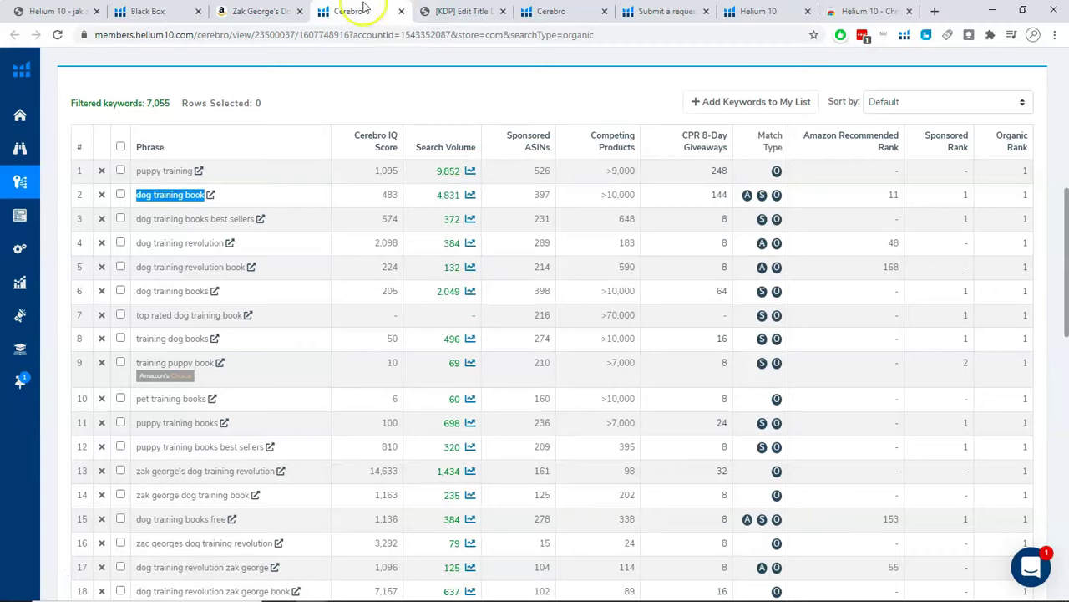
{"action": "double_click", "coordinate": [202, 244]}
{"action": "right_click", "coordinate": [202, 243]}
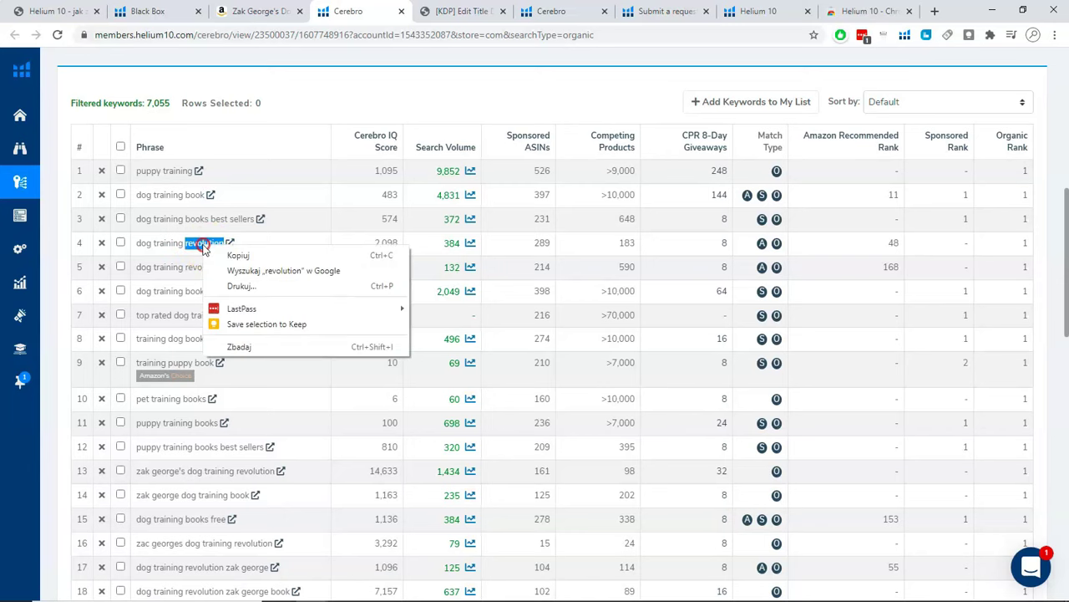
{"action": "left_click", "coordinate": [243, 254]}
{"action": "left_click", "coordinate": [443, 12]}
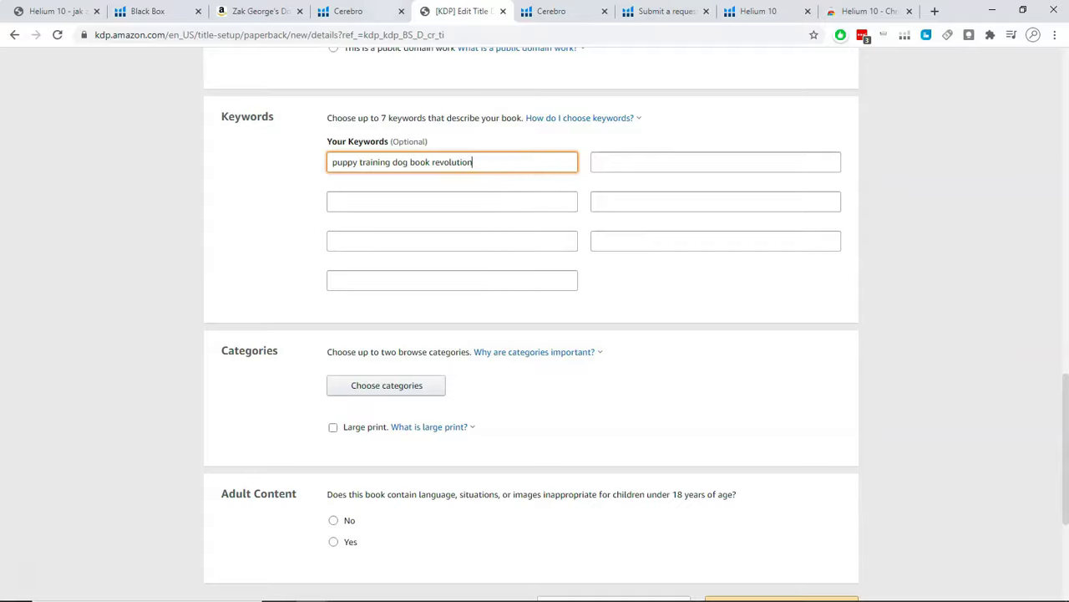
Copy the words "top rated" from the phrase "top rated dog training book" in Cerebro
{"action": "key", "text": "ctrl+shift+Tab"}
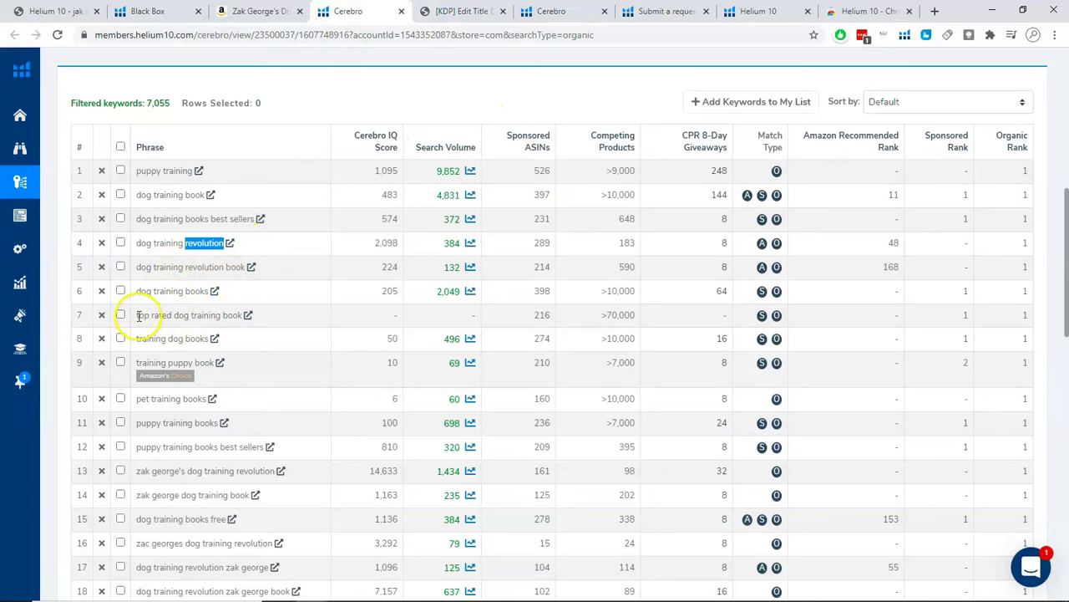
{"action": "left_click_drag", "start_coordinate": [139, 315], "coordinate": [174, 314]}
{"action": "right_click", "coordinate": [175, 315]}
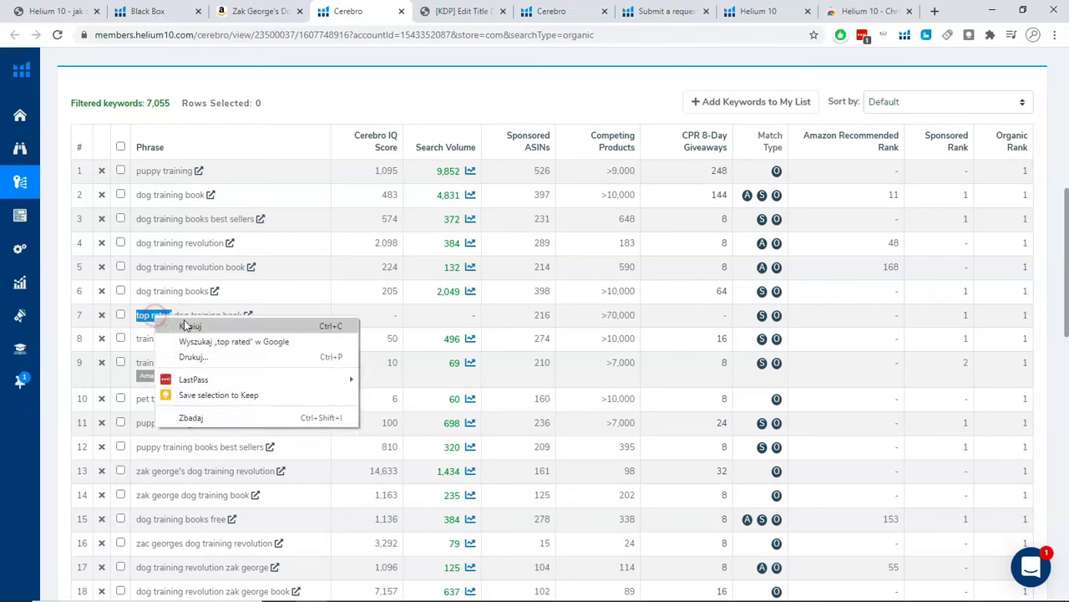
{"action": "left_click", "coordinate": [188, 326]}
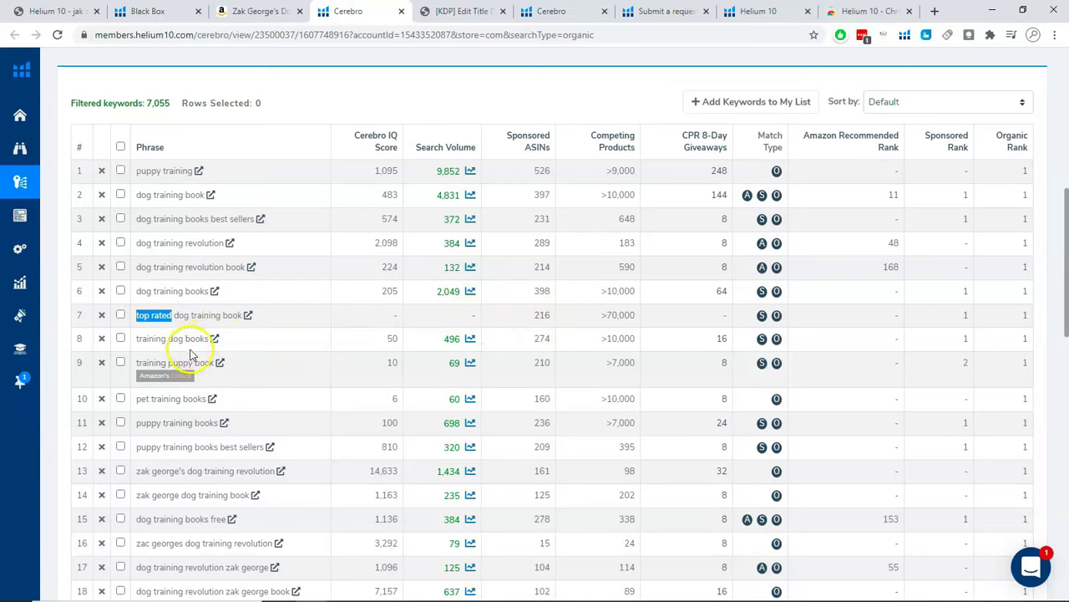
Append "best sellers" from the Cerebro phrase "puppy training books best sellers" to the first KDP keyword field
{"action": "scroll", "coordinate": [203, 374], "scroll_direction": "down", "scroll_amount": 1}
{"action": "scroll", "coordinate": [210, 446], "scroll_direction": "down", "scroll_amount": 2}
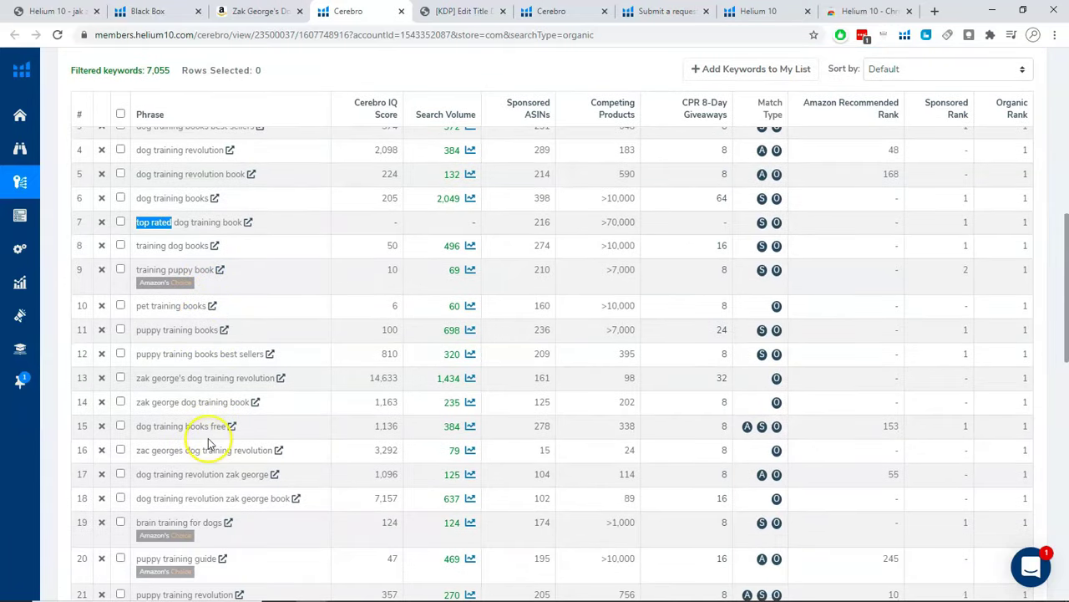
{"action": "scroll", "coordinate": [186, 351], "scroll_direction": "down", "scroll_amount": 1}
{"action": "left_click_drag", "start_coordinate": [221, 318], "coordinate": [265, 318]}
{"action": "right_click", "coordinate": [265, 318]}
{"action": "left_click", "coordinate": [280, 328]}
{"action": "key", "text": "ctrl+Tab"}
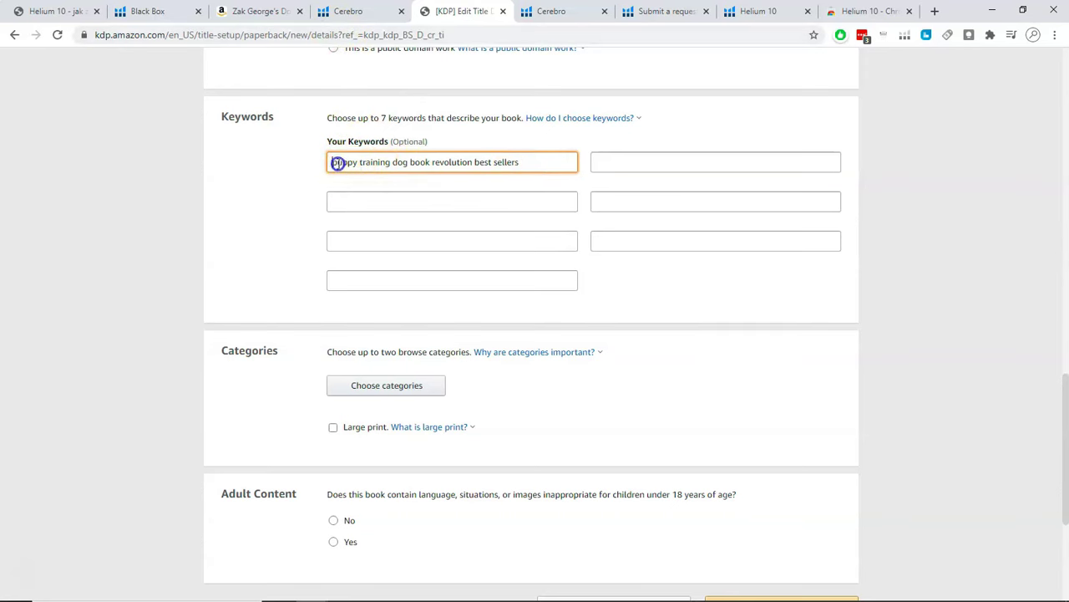
{"action": "left_click_drag", "start_coordinate": [336, 162], "coordinate": [640, 156]}
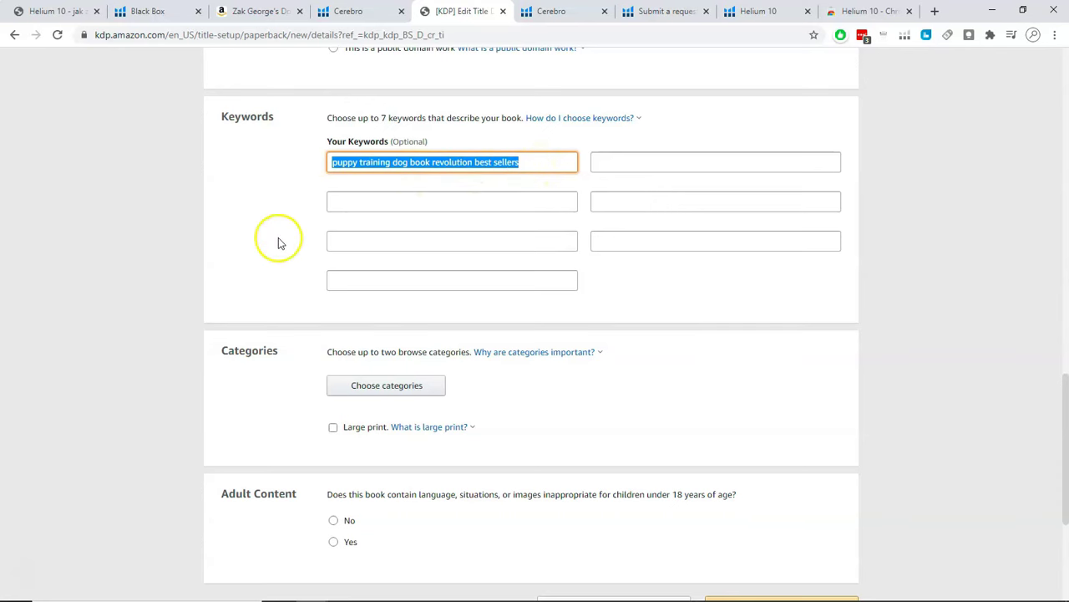
{"action": "left_click", "coordinate": [357, 200]}
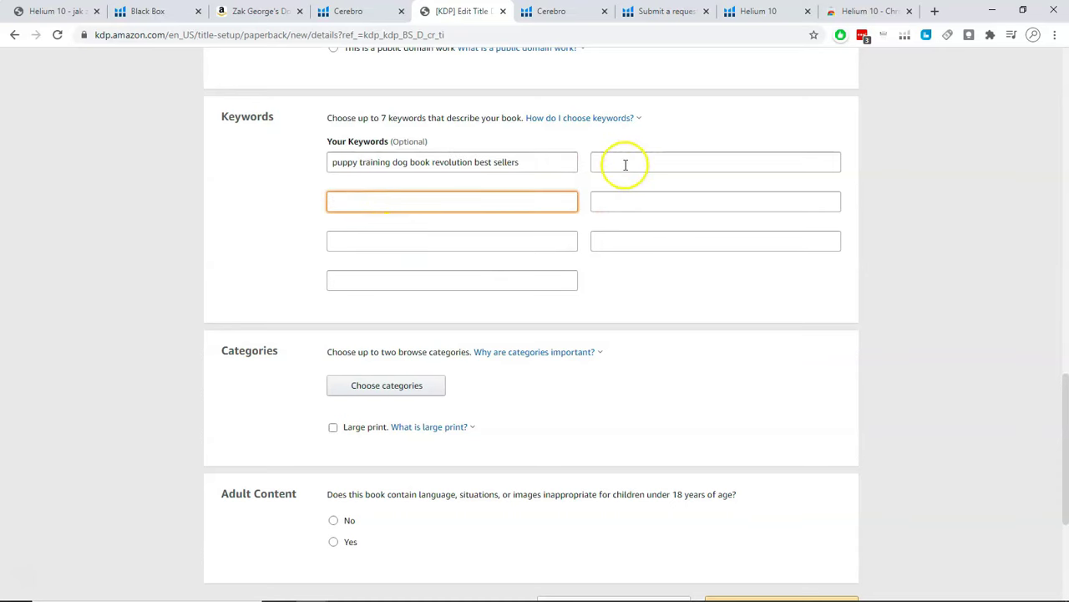
Switch to Cerebro and sort the keyword list by Amazon Recommended Rank from low to high
{"action": "left_click", "coordinate": [348, 11]}
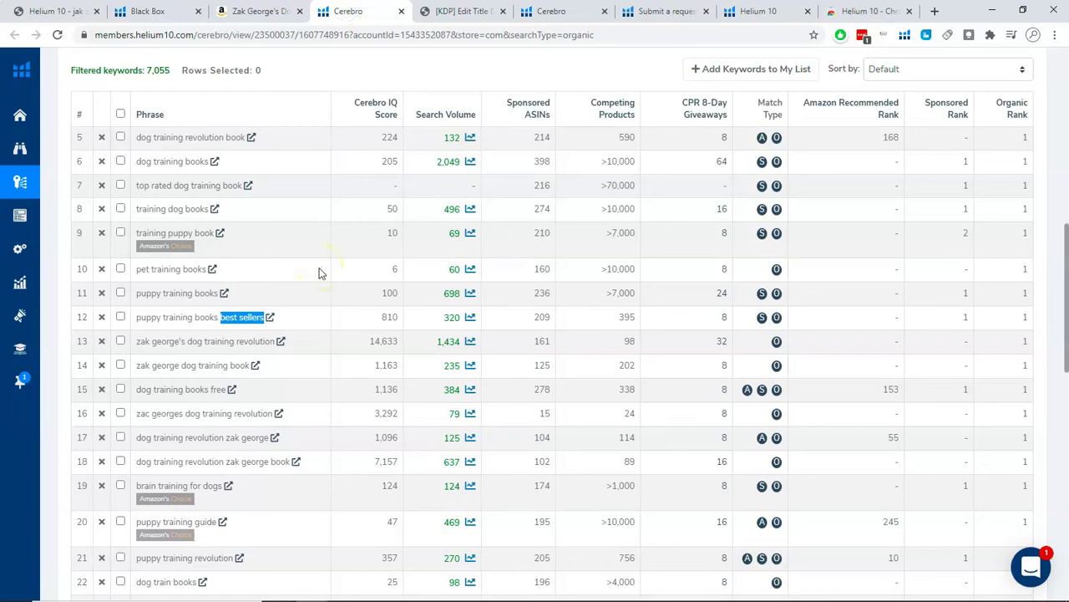
{"action": "left_click", "coordinate": [378, 398]}
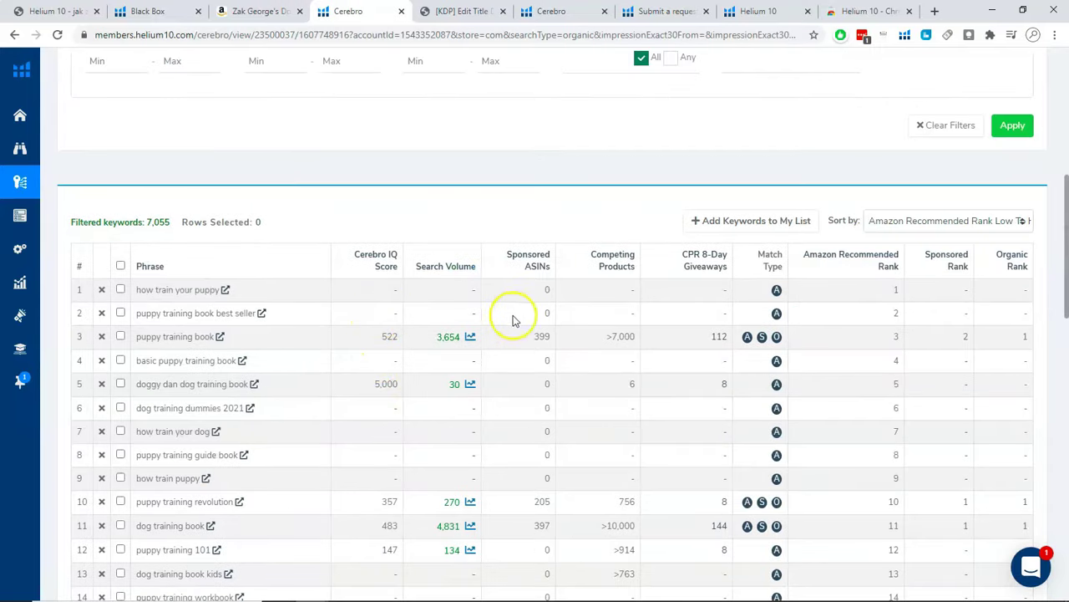
Sort the Cerebro keyword list by Cerebro IQ Score from high to low
{"action": "mouse_move", "coordinate": [377, 269]}
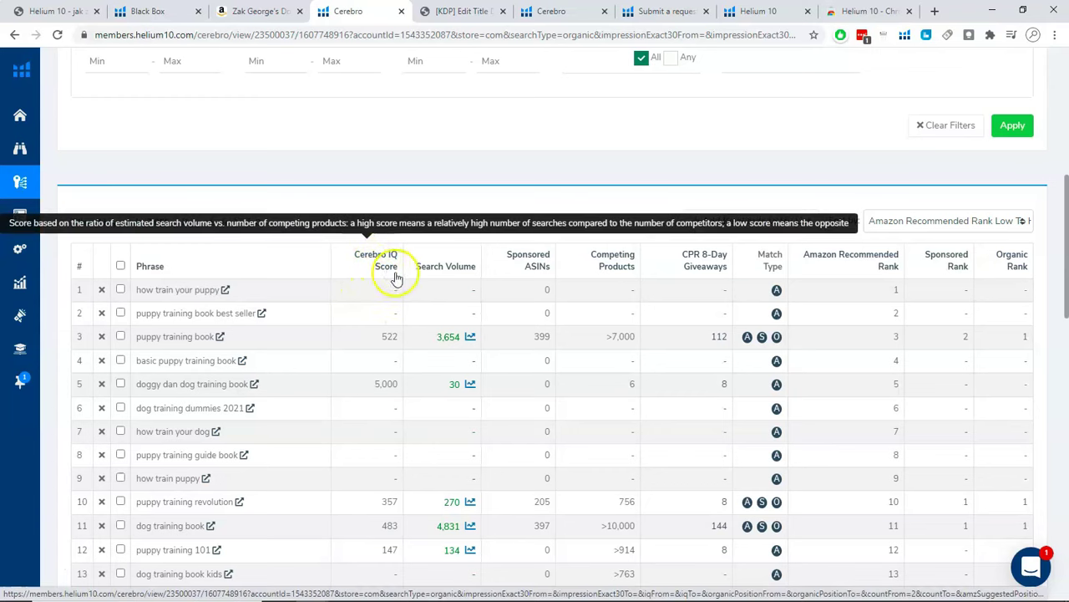
{"action": "mouse_move", "coordinate": [443, 265]}
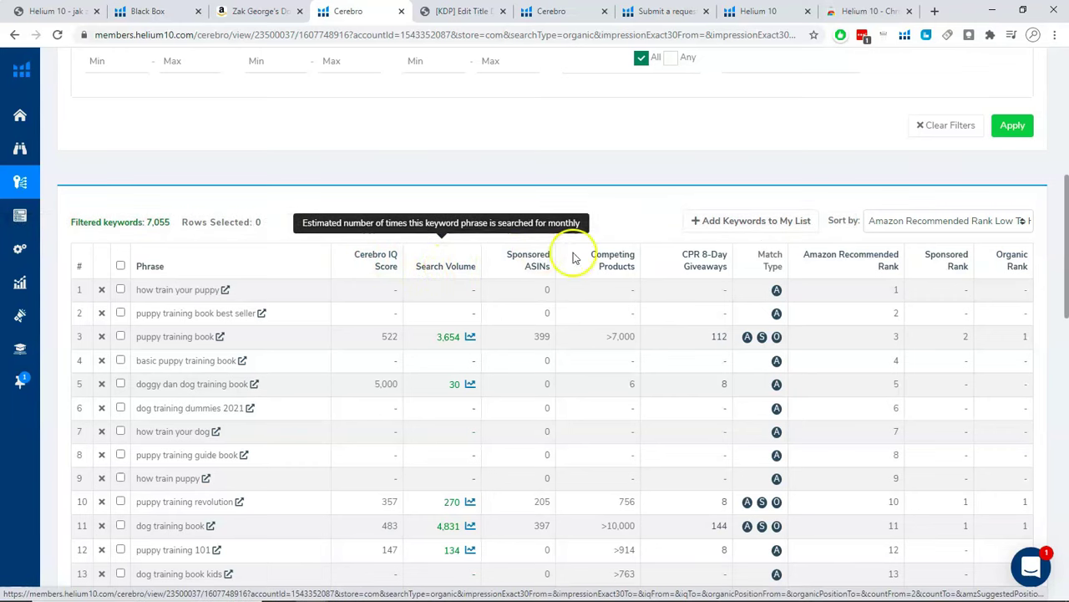
{"action": "mouse_move", "coordinate": [623, 269]}
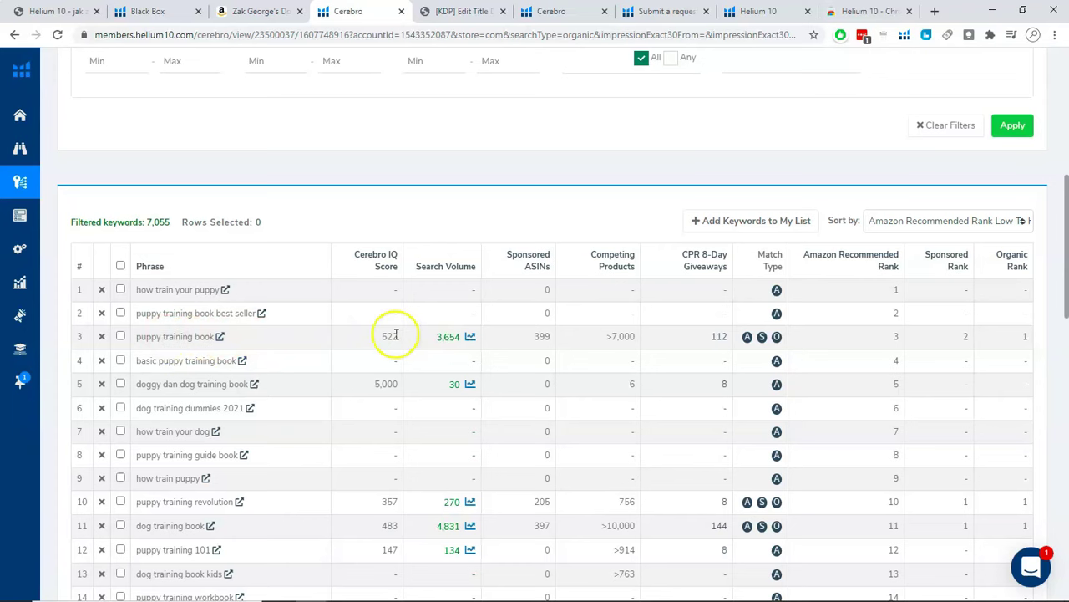
{"action": "left_click", "coordinate": [999, 222]}
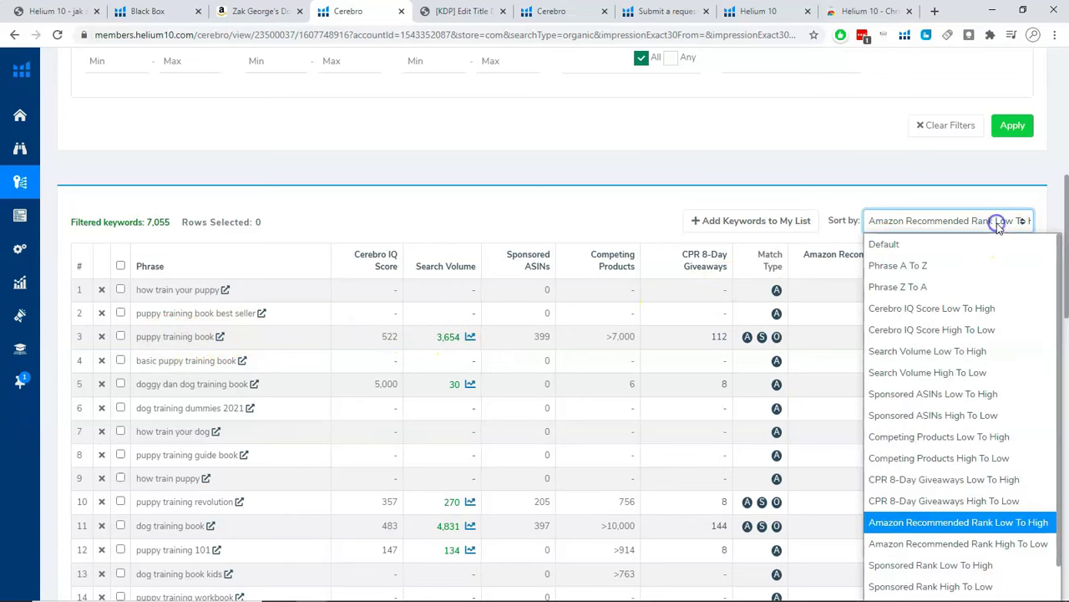
{"action": "left_click", "coordinate": [963, 331]}
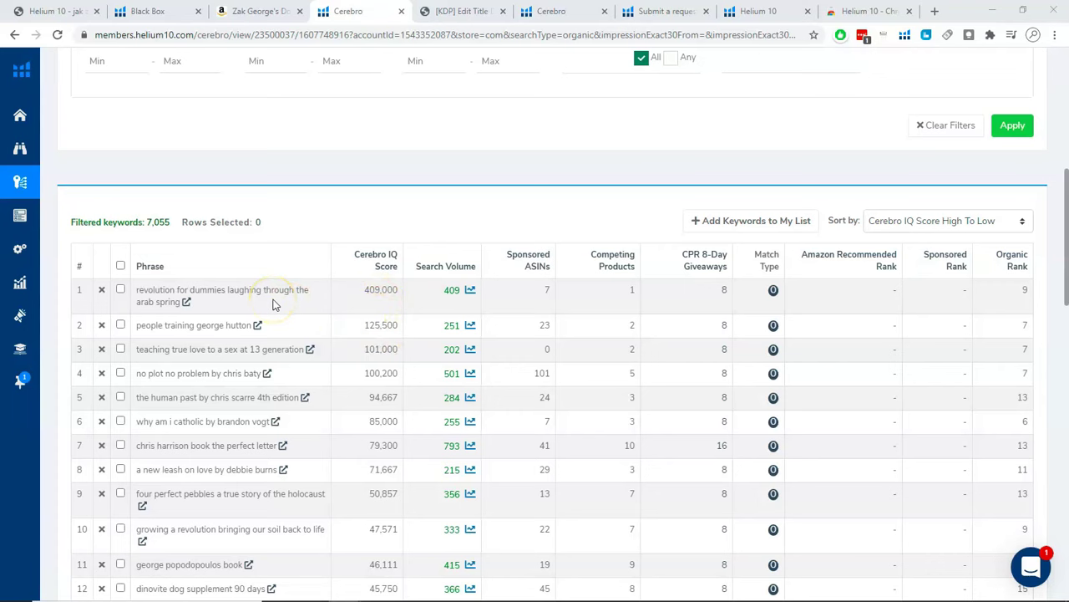
Examine the high-scoring Cerebro phrases and their competing products, including the phrase "how to behave so your dog behaves"
{"action": "scroll", "coordinate": [273, 304], "scroll_direction": "down", "scroll_amount": 10}
{"action": "triple_click", "coordinate": [180, 253]}
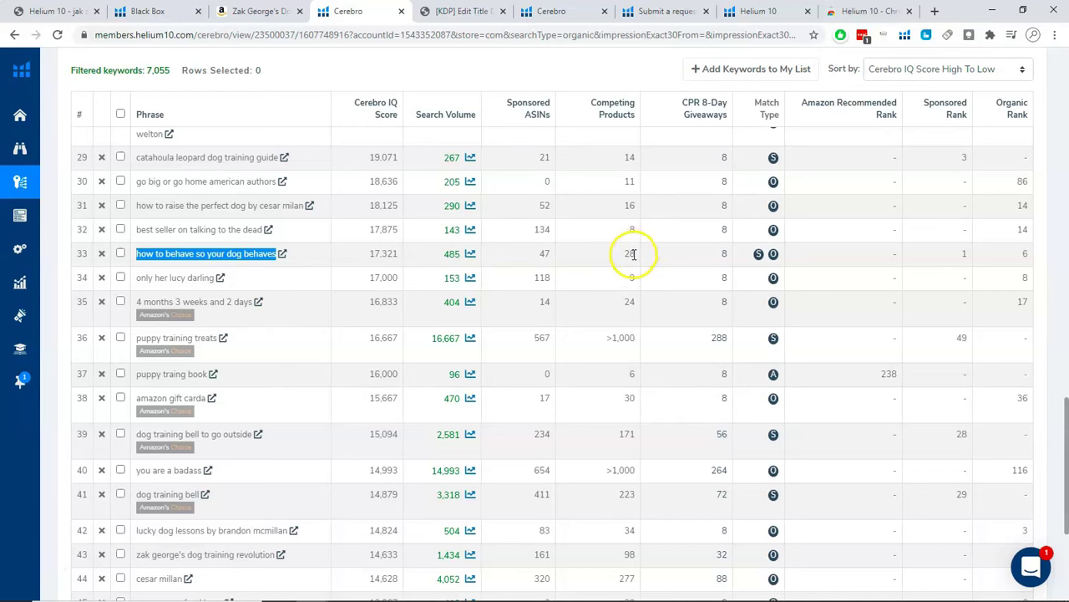
{"action": "scroll", "coordinate": [616, 270], "scroll_direction": "up", "scroll_amount": 1}
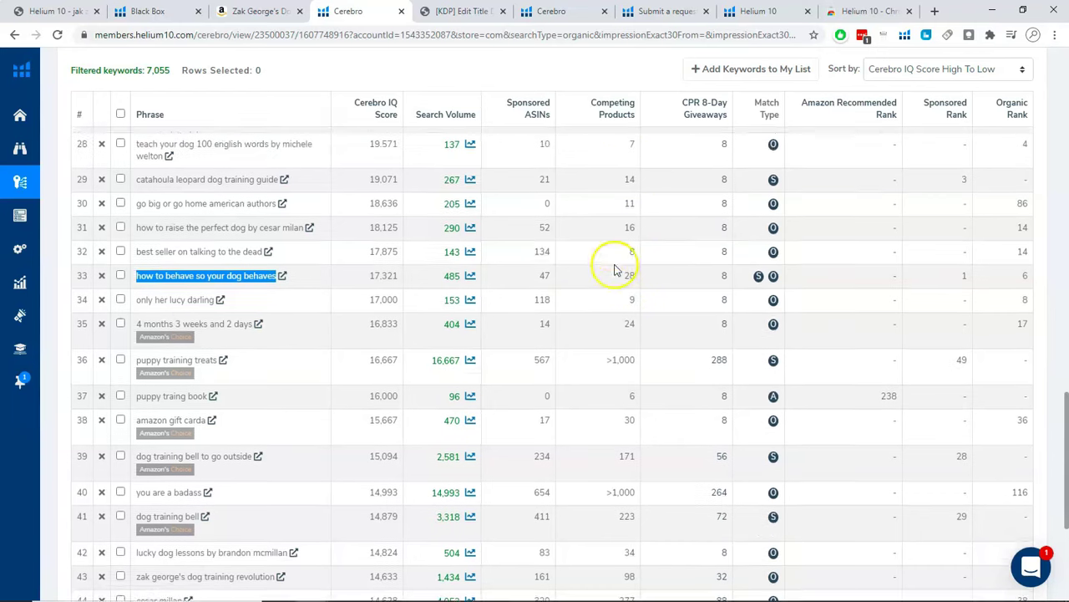
{"action": "scroll", "coordinate": [614, 267], "scroll_direction": "up", "scroll_amount": 3}
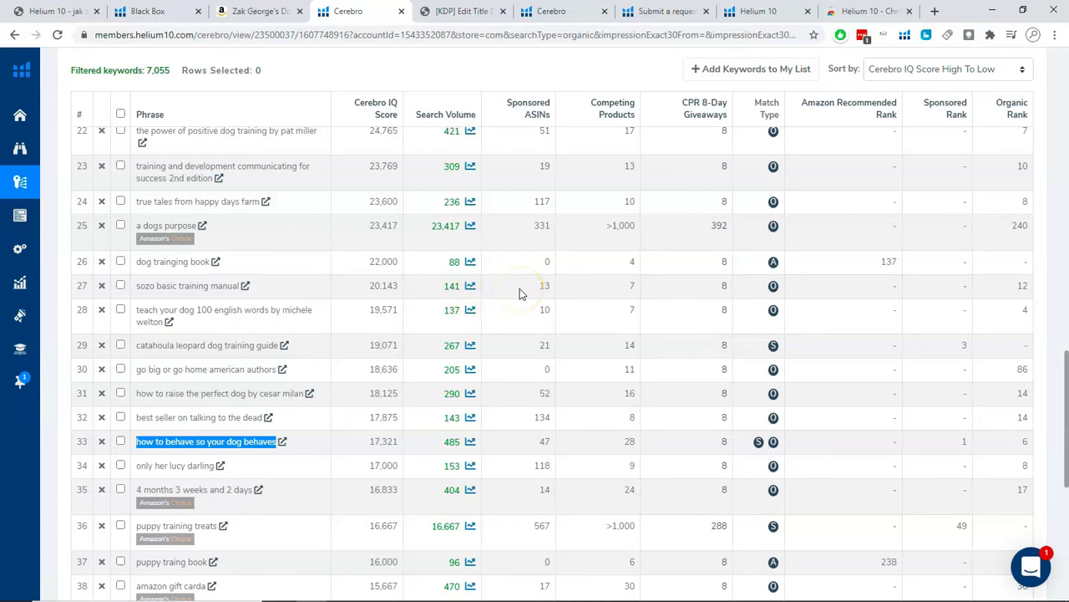
{"action": "scroll", "coordinate": [920, 214], "scroll_direction": "up", "scroll_amount": 15}
{"action": "scroll", "coordinate": [852, 209], "scroll_direction": "down", "scroll_amount": 2}
{"action": "scroll", "coordinate": [596, 354], "scroll_direction": "down", "scroll_amount": 1}
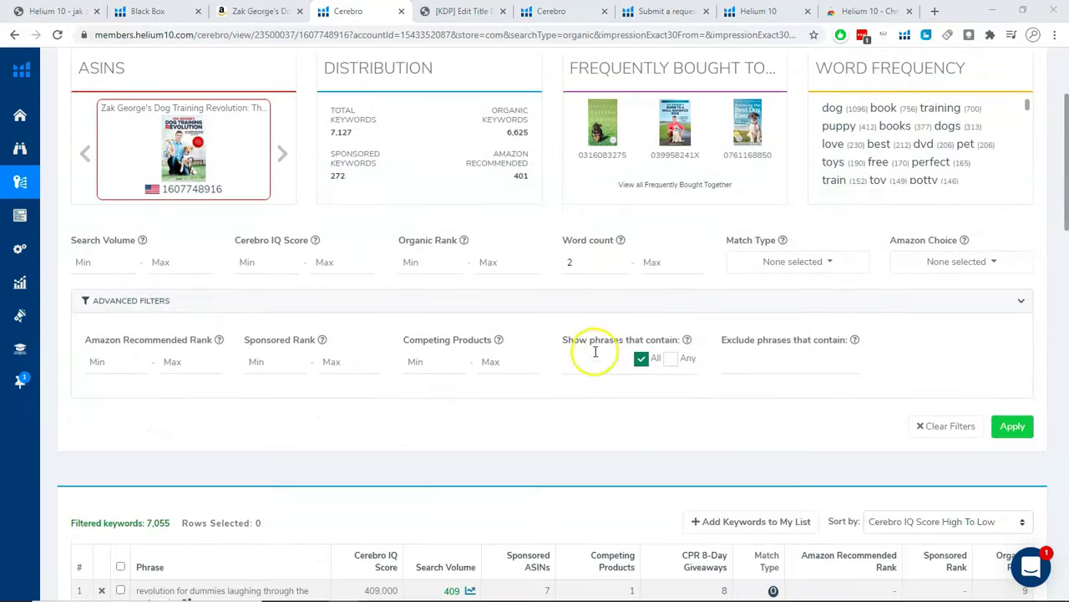
{"action": "scroll", "coordinate": [602, 421], "scroll_direction": "down", "scroll_amount": 1}
{"action": "scroll", "coordinate": [604, 425], "scroll_direction": "down", "scroll_amount": 3}
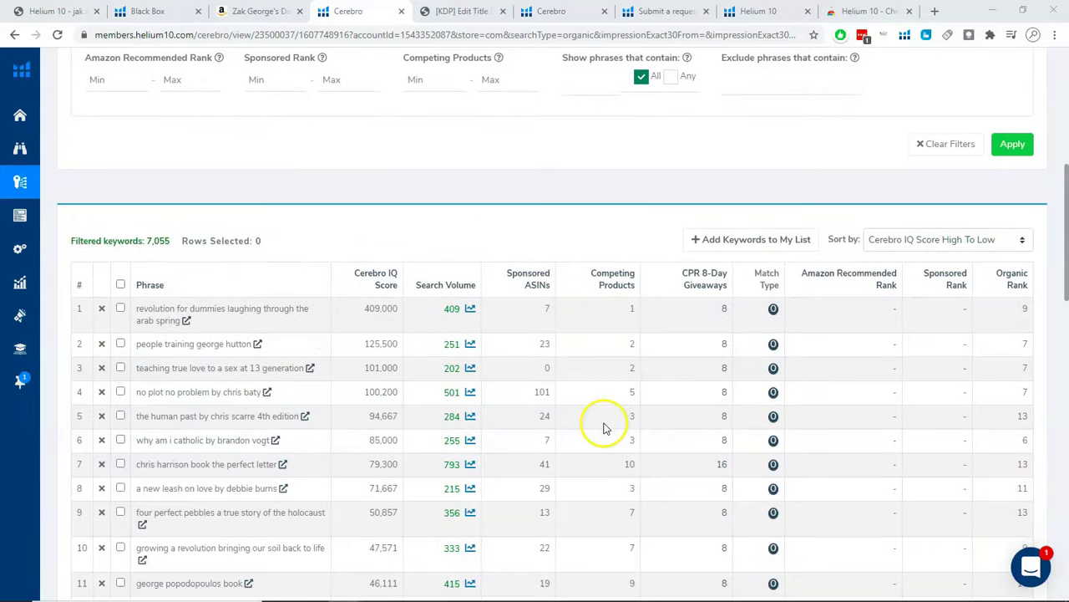
{"action": "scroll", "coordinate": [482, 341], "scroll_direction": "up", "scroll_amount": 5}
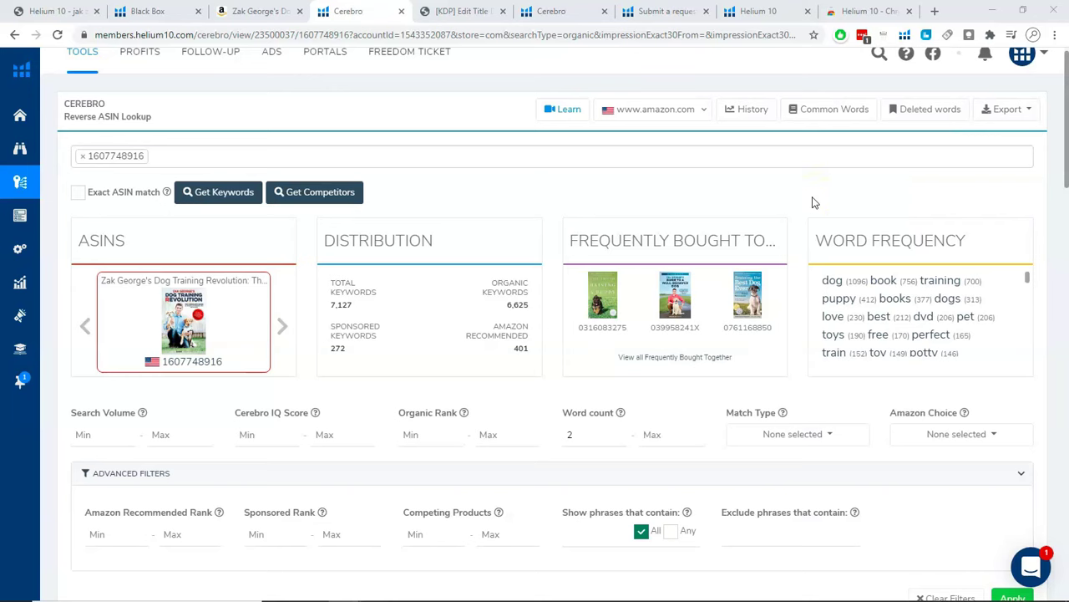
Open the Magnet keyword research tool in Helium 10
{"action": "mouse_move", "coordinate": [28, 184]}
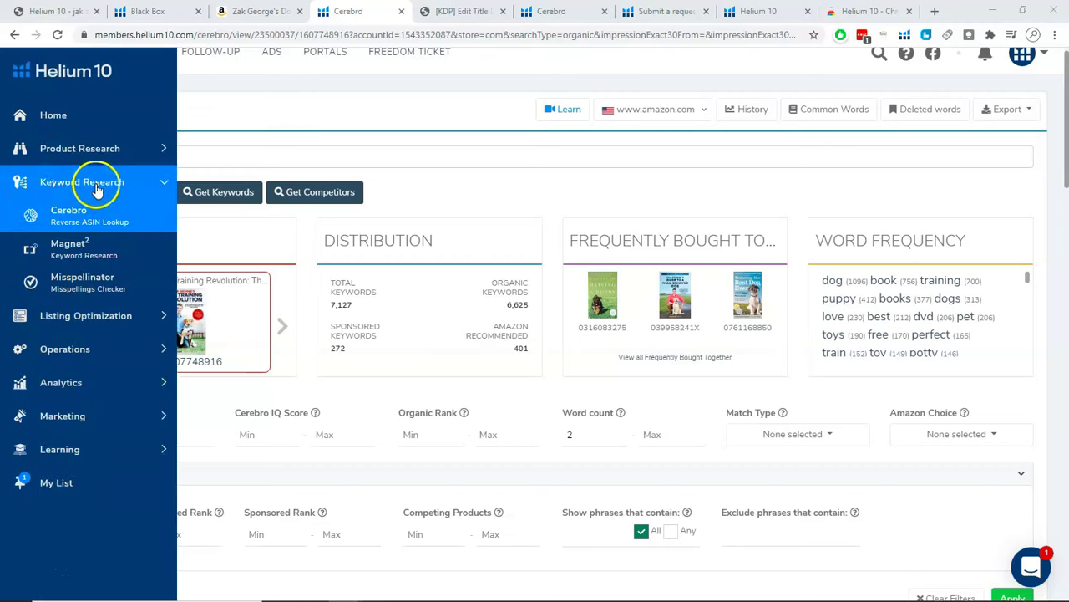
{"action": "left_click", "coordinate": [102, 254]}
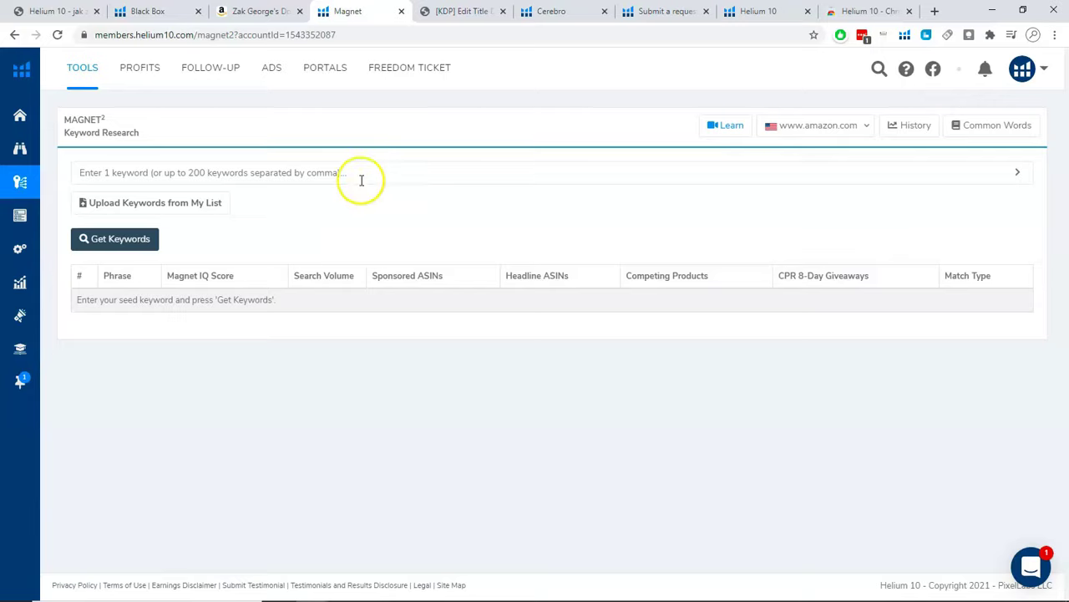
Switch to the KDP title details page and review its keyword fields and description section
{"action": "key", "text": "ctrl+Tab"}
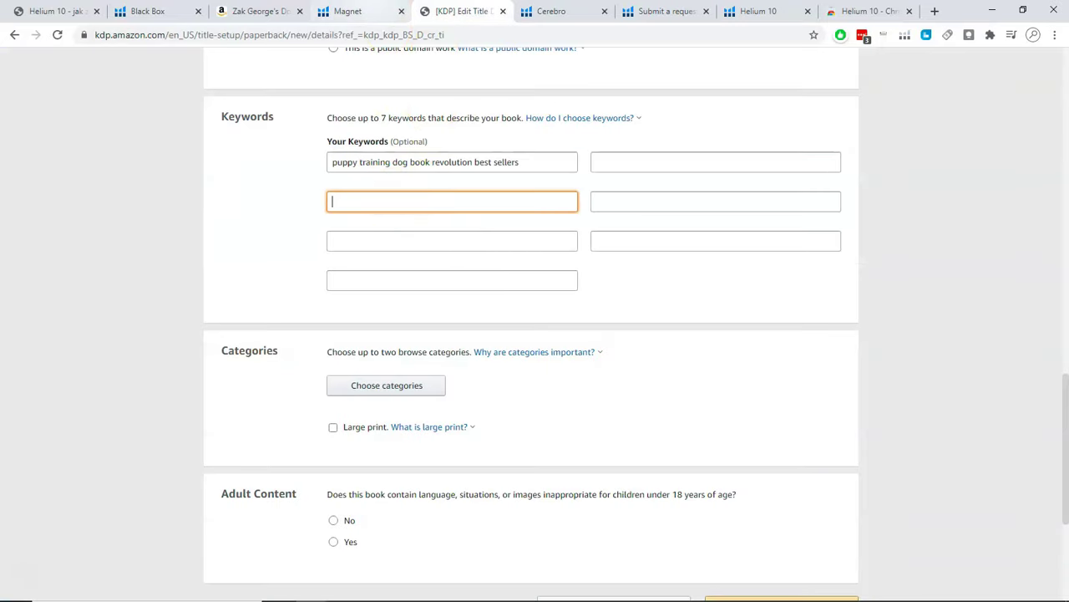
{"action": "key", "text": "ctrl+shift+Tab"}
{"action": "key", "text": "ctrl+Tab"}
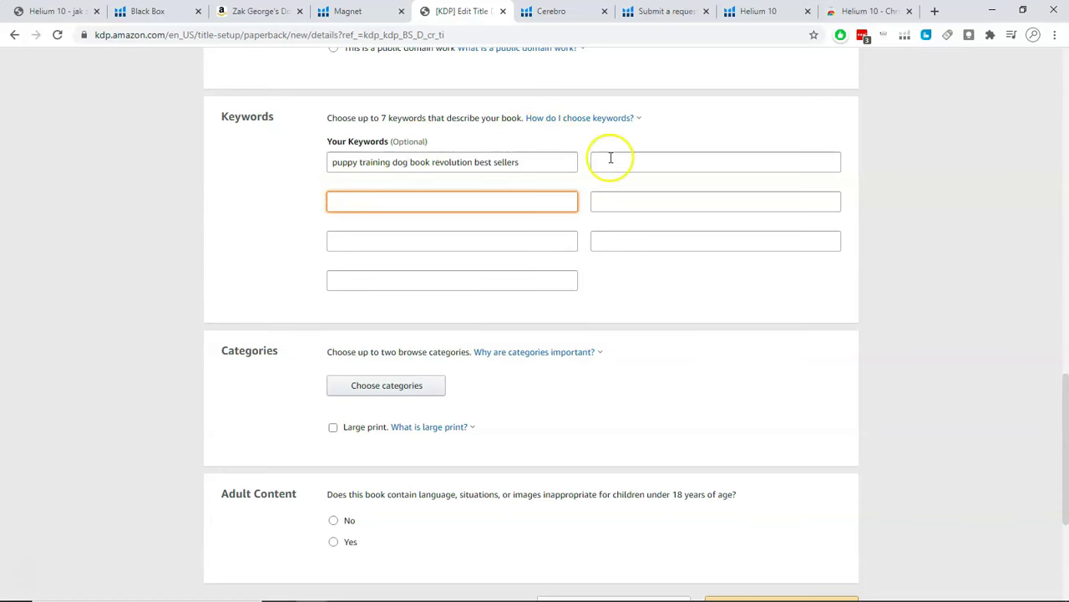
{"action": "scroll", "coordinate": [150, 315], "scroll_direction": "up", "scroll_amount": 2}
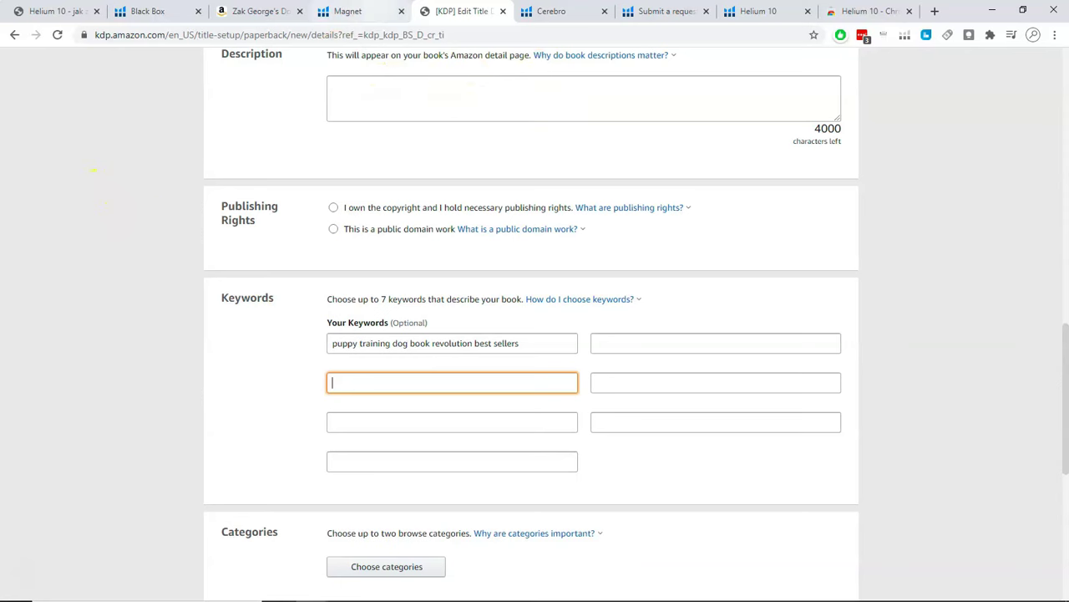
Switch back to Magnet and get keywords for the suggested seed phrase "dog training book"
{"action": "left_click", "coordinate": [373, 10]}
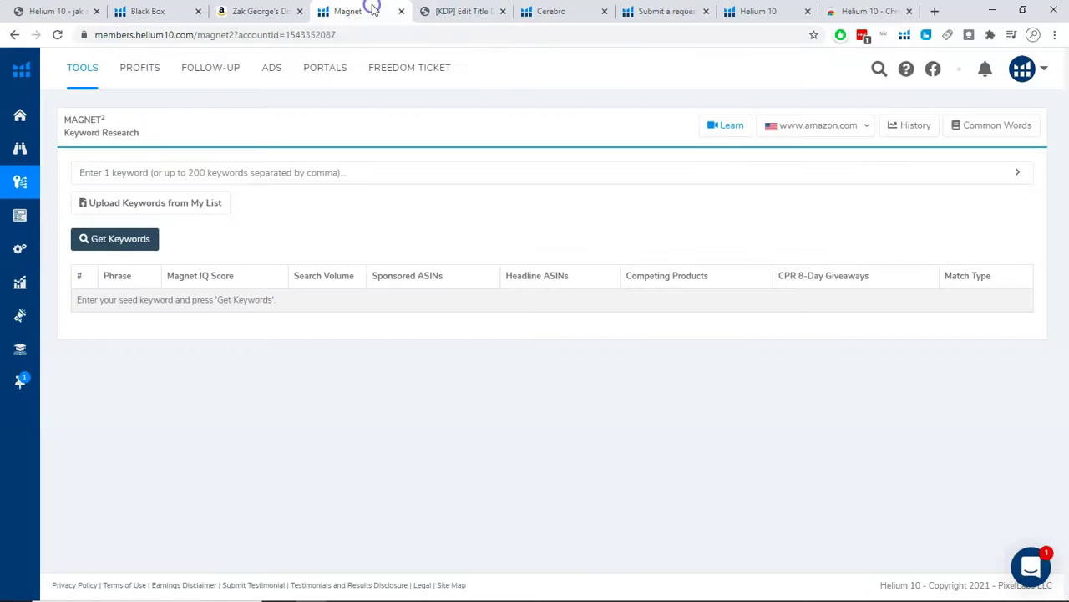
{"action": "left_click", "coordinate": [181, 172]}
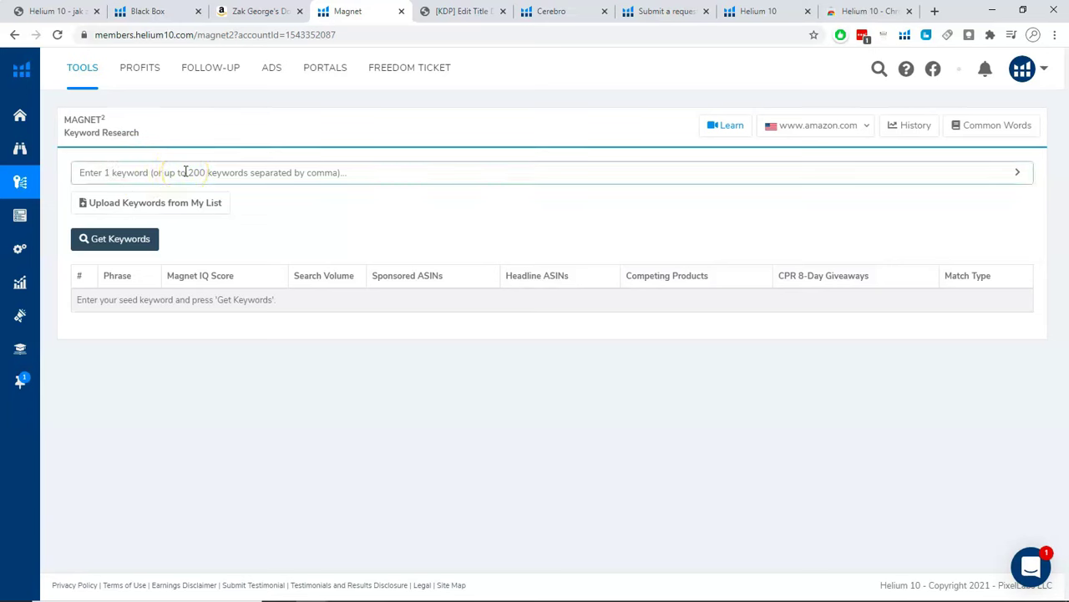
{"action": "type", "text": "dog training"}
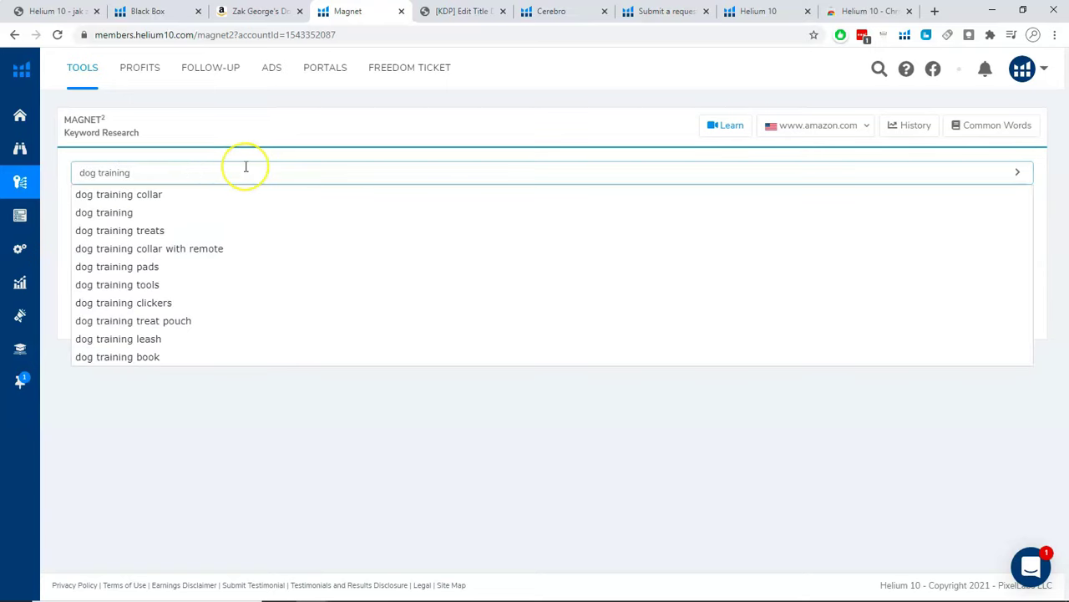
{"action": "left_click", "coordinate": [142, 358]}
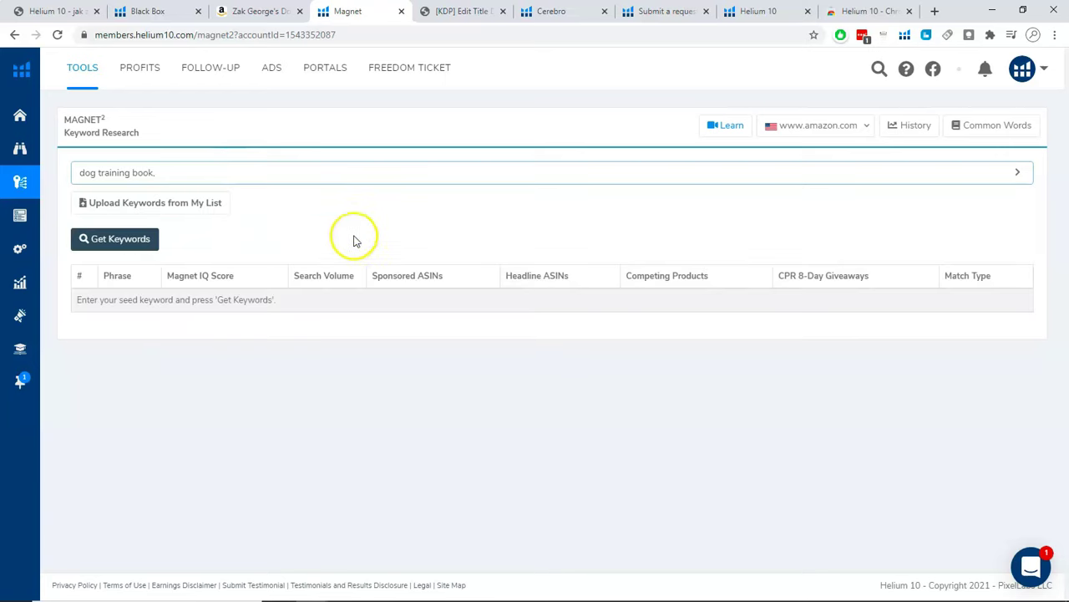
{"action": "key", "text": "BackSpace"}
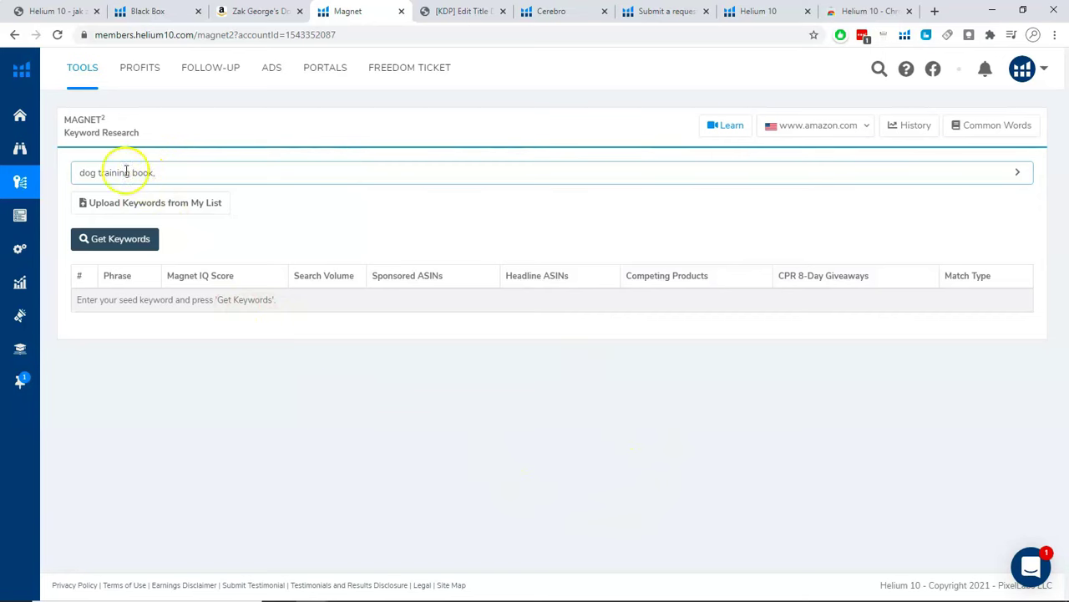
{"action": "left_click", "coordinate": [132, 240]}
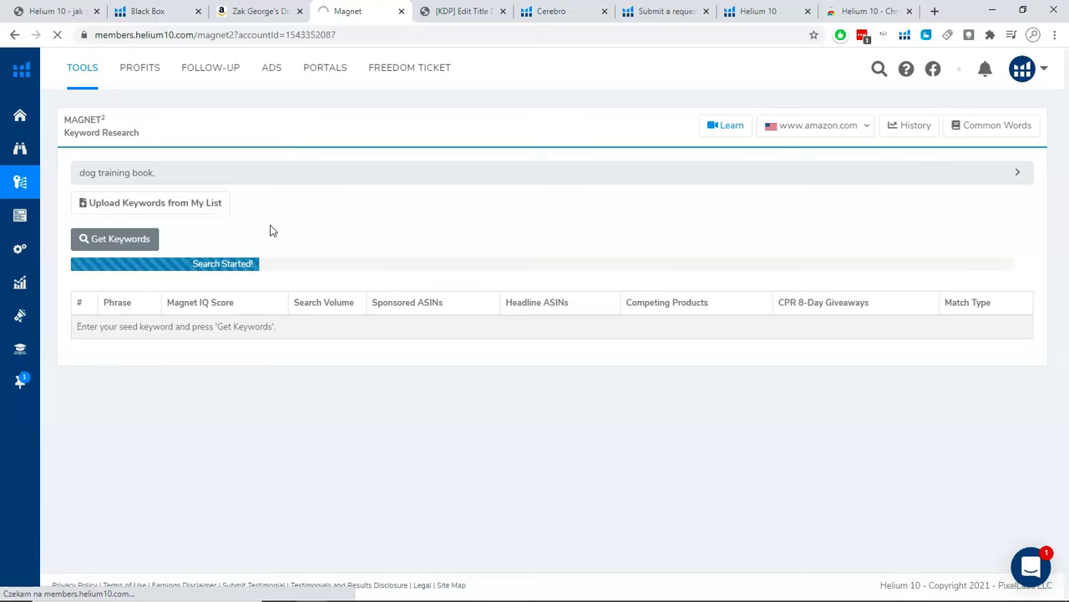
{"action": "mouse_move", "coordinate": [31, 324]}
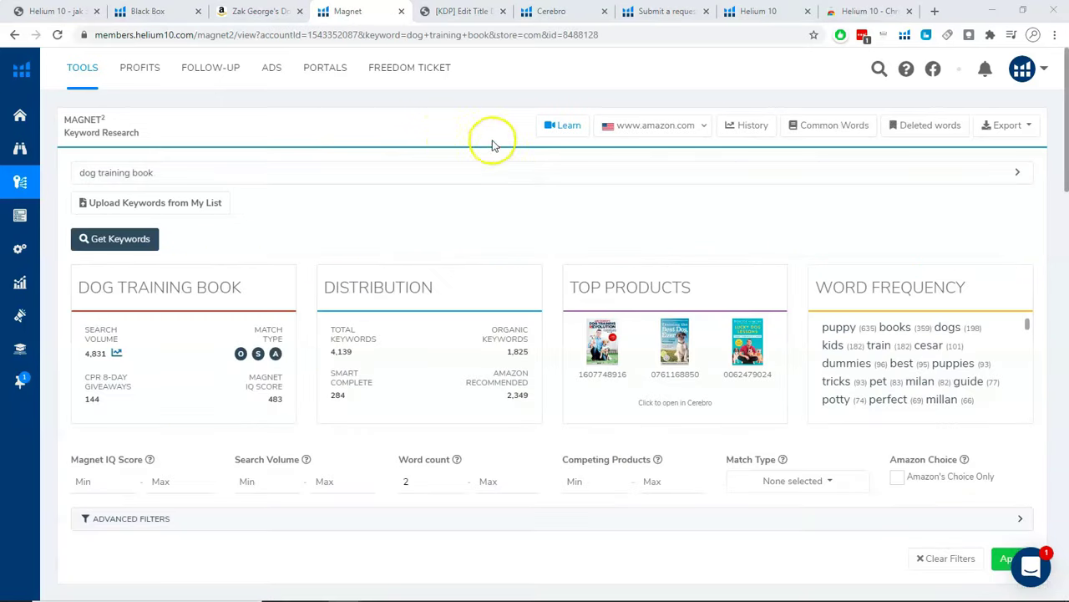
{"action": "left_click", "coordinate": [683, 134]}
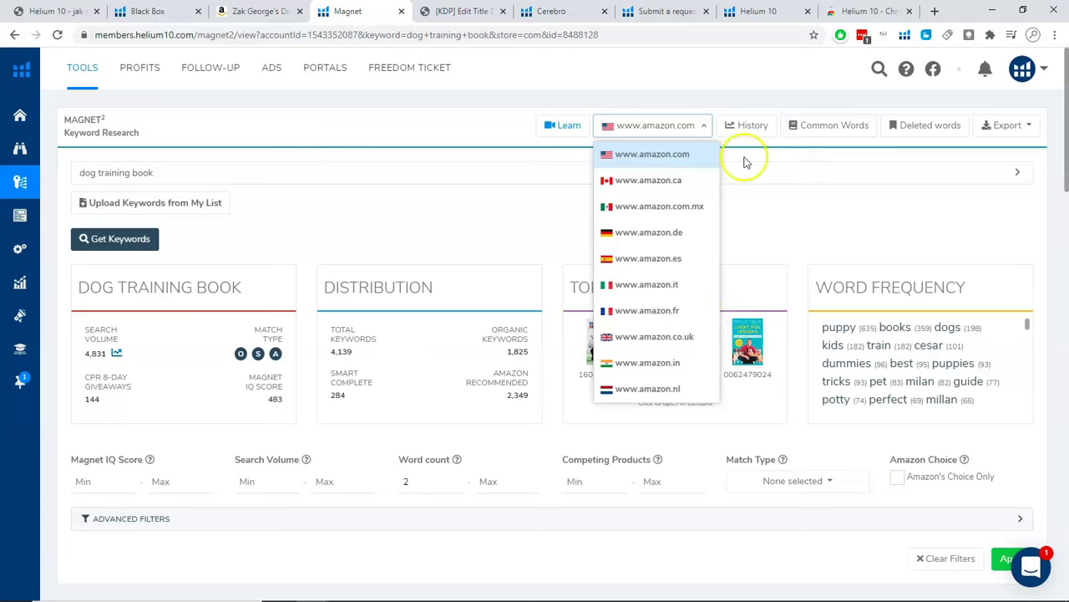
{"action": "left_click", "coordinate": [858, 226]}
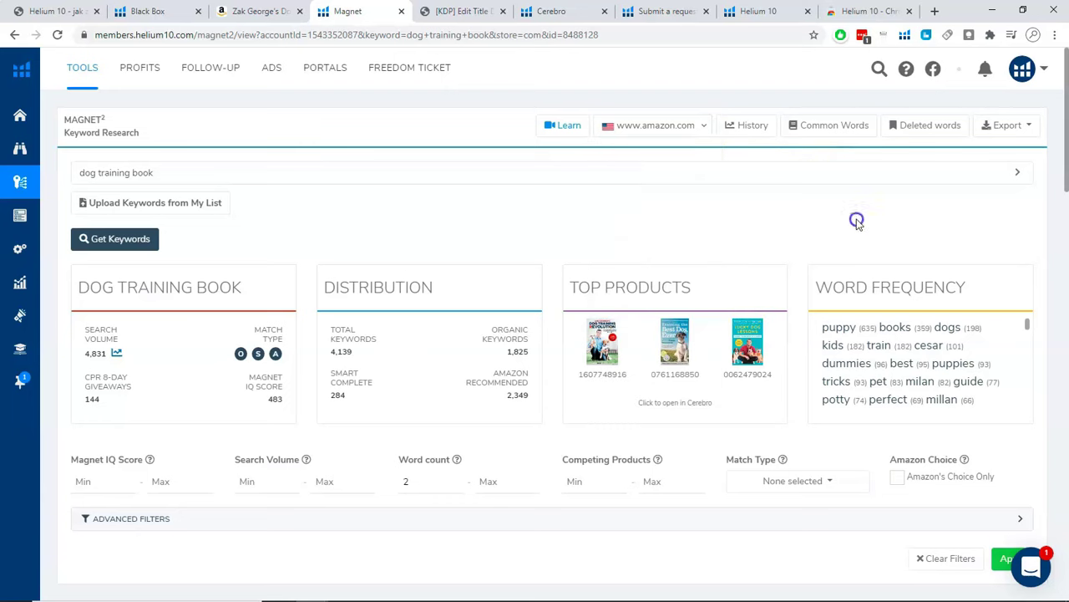
{"action": "left_click", "coordinate": [682, 128]}
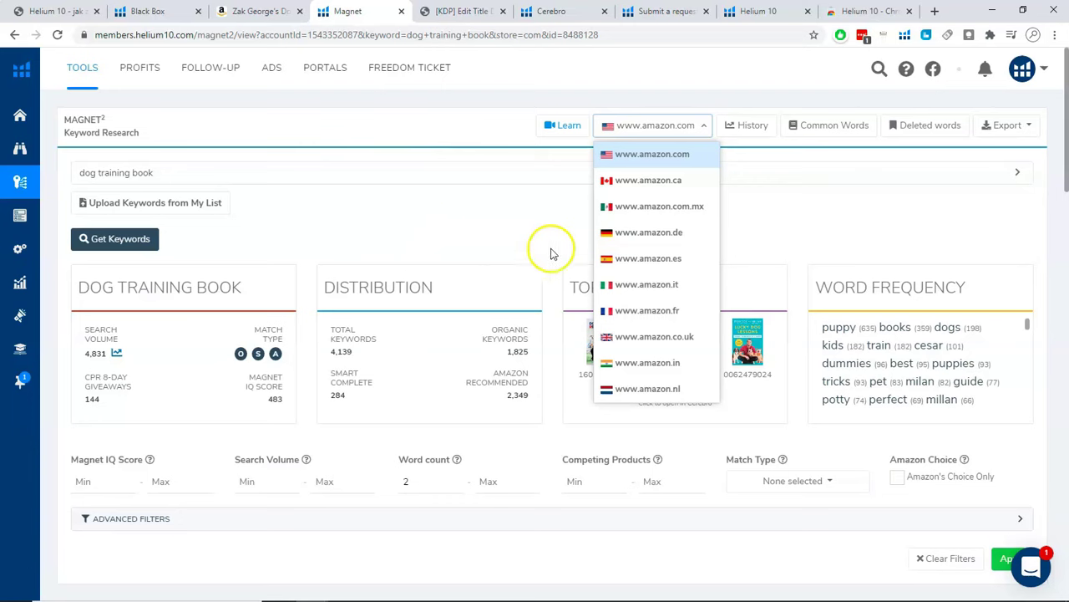
{"action": "left_click", "coordinate": [779, 246]}
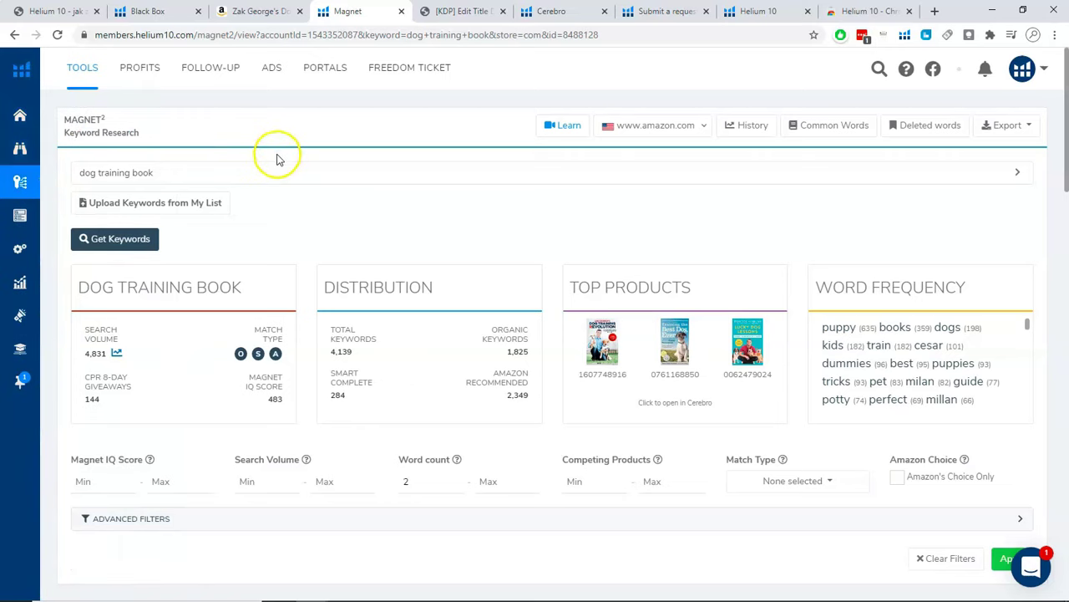
Examine the Magnet results for "dog training book", including the summary, filters, phrases, search volumes and competing products
{"action": "scroll", "coordinate": [289, 276], "scroll_direction": "down", "scroll_amount": 5}
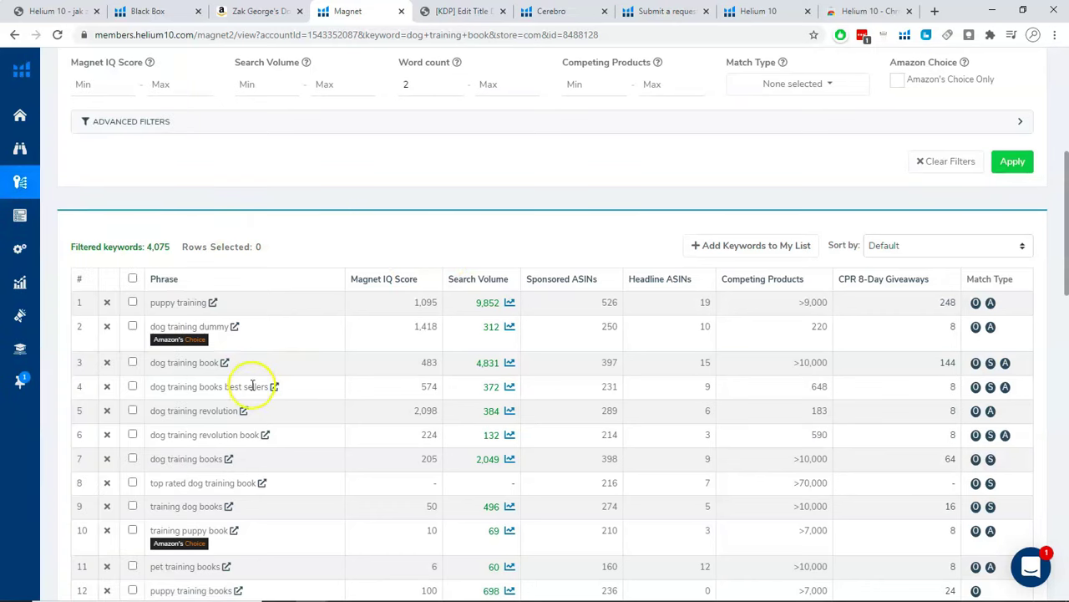
{"action": "scroll", "coordinate": [251, 382], "scroll_direction": "up", "scroll_amount": 4}
{"action": "scroll", "coordinate": [254, 387], "scroll_direction": "down", "scroll_amount": 6}
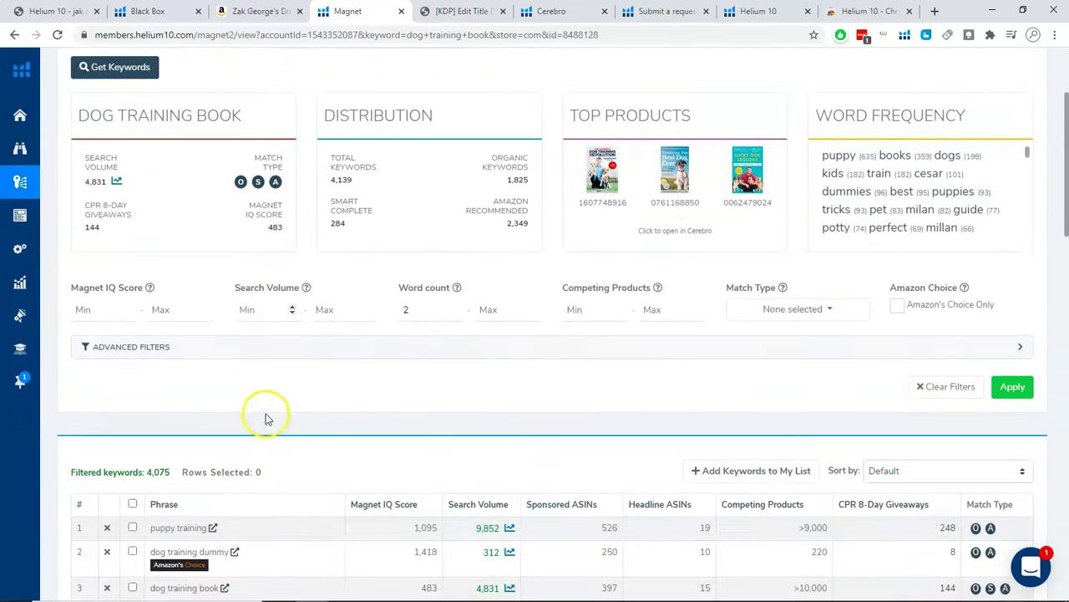
{"action": "scroll", "coordinate": [280, 447], "scroll_direction": "up", "scroll_amount": 5}
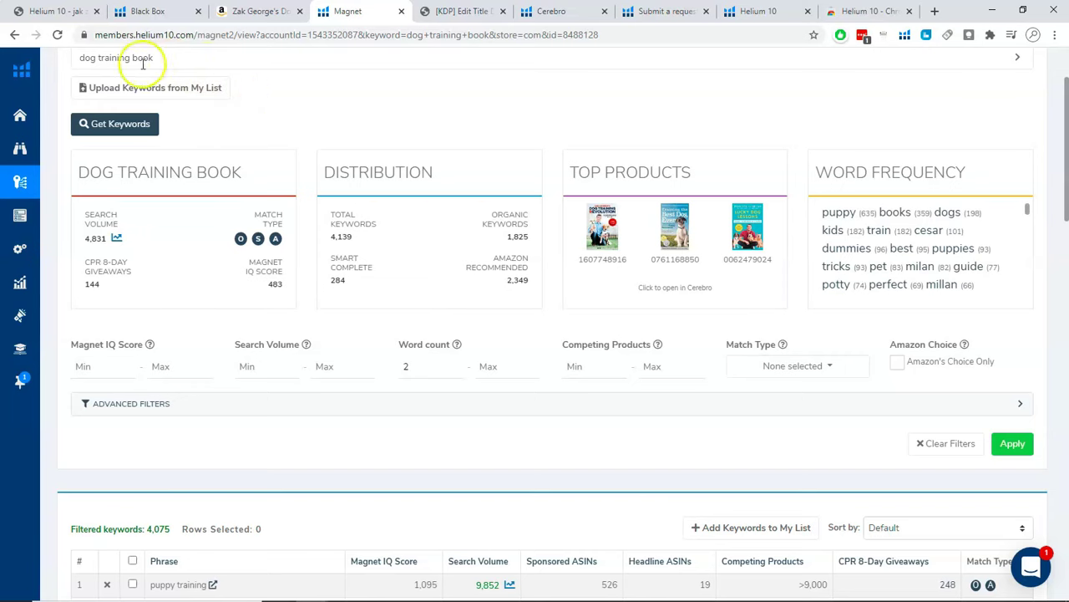
{"action": "scroll", "coordinate": [349, 179], "scroll_direction": "down", "scroll_amount": 3}
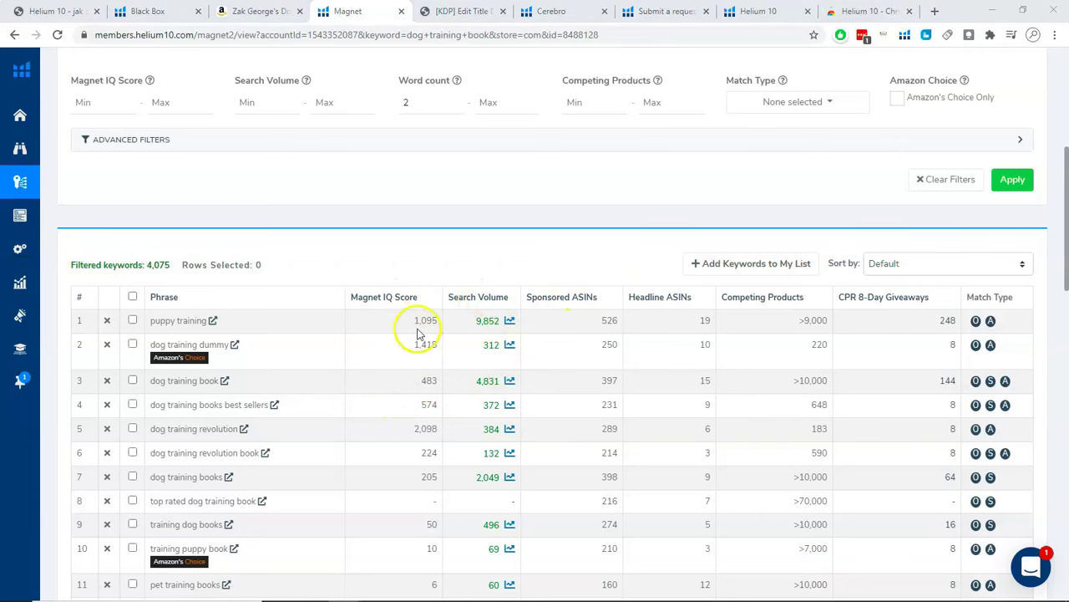
{"action": "mouse_move", "coordinate": [394, 302]}
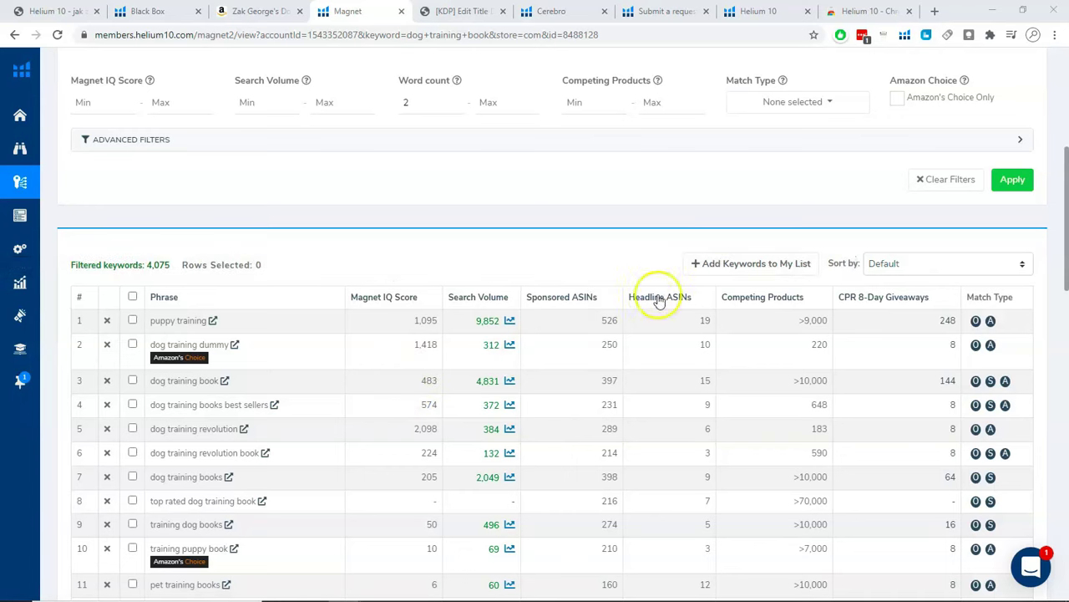
{"action": "mouse_move", "coordinate": [769, 301]}
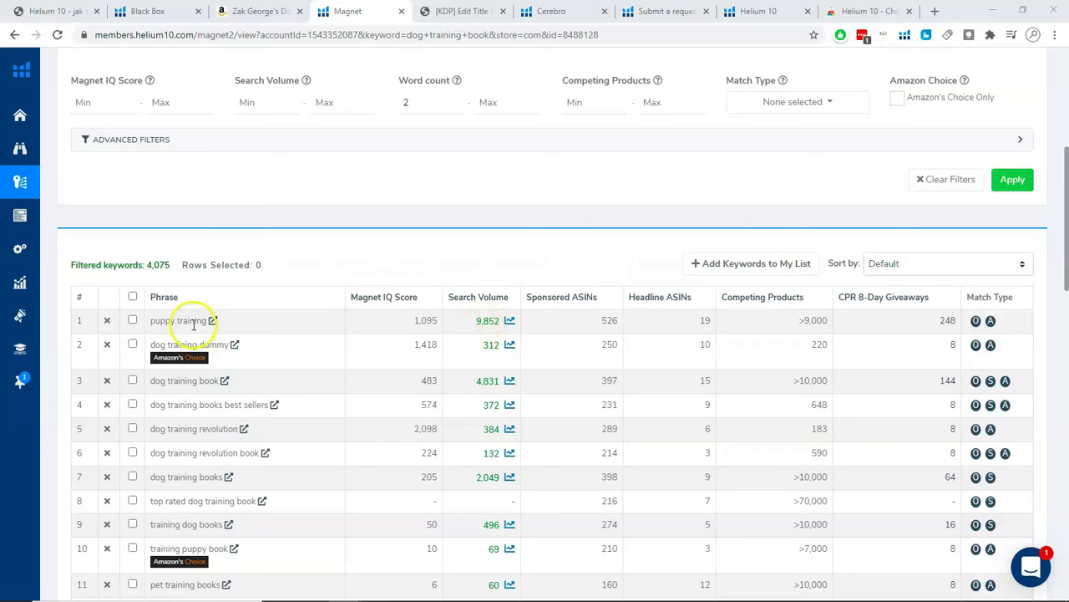
{"action": "scroll", "coordinate": [437, 192], "scroll_direction": "down", "scroll_amount": 3}
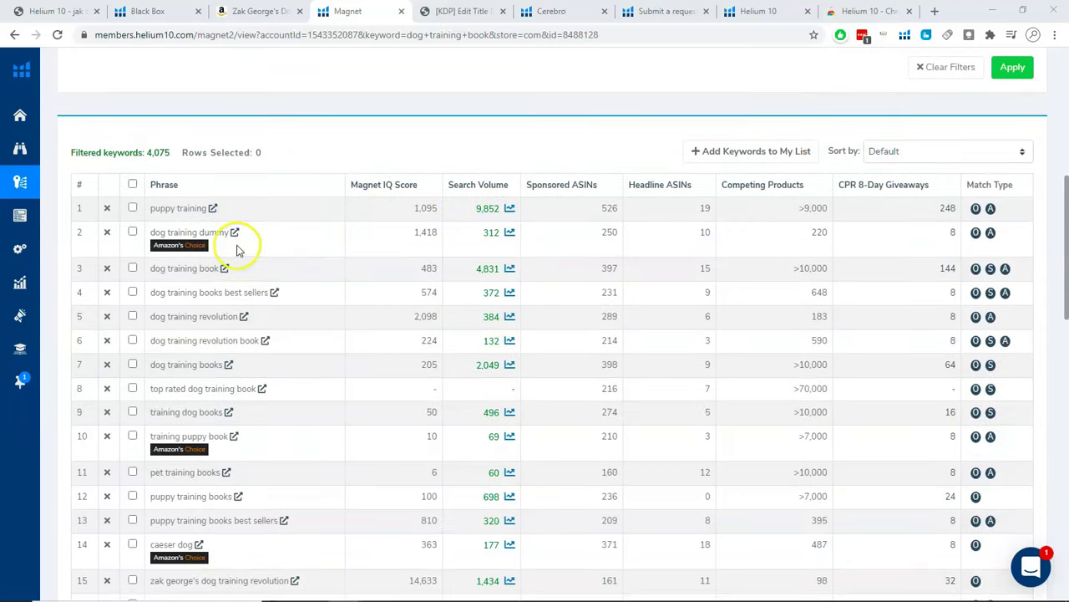
{"action": "scroll", "coordinate": [239, 284], "scroll_direction": "down", "scroll_amount": 2}
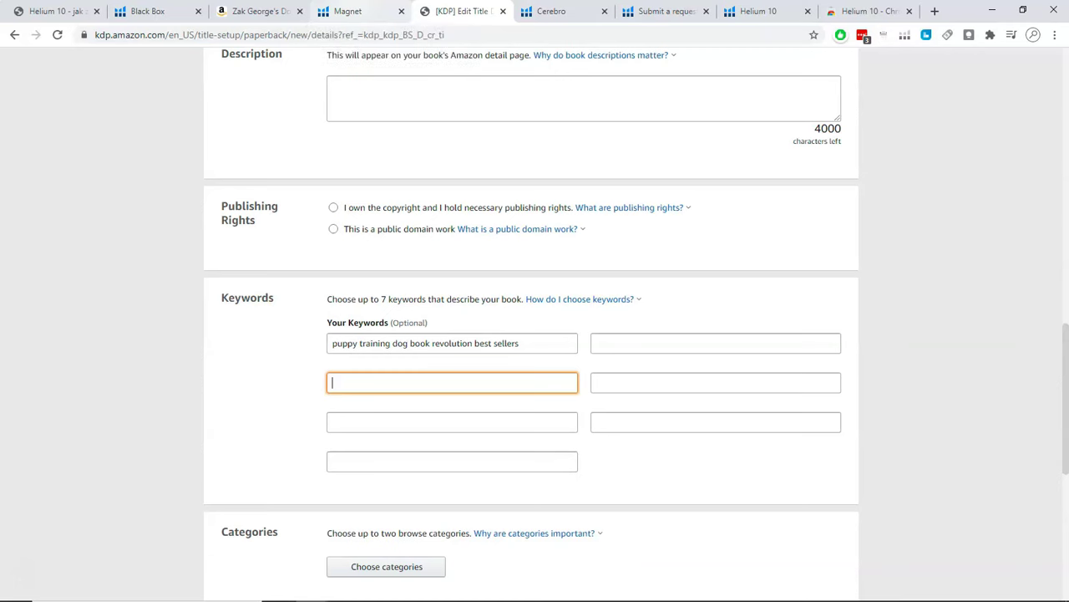
Return to Magnet, sort the keyword list by Magnet IQ Score from high to low and look through the sorted phrases
{"action": "left_click", "coordinate": [348, 10]}
{"action": "left_click", "coordinate": [970, 138]}
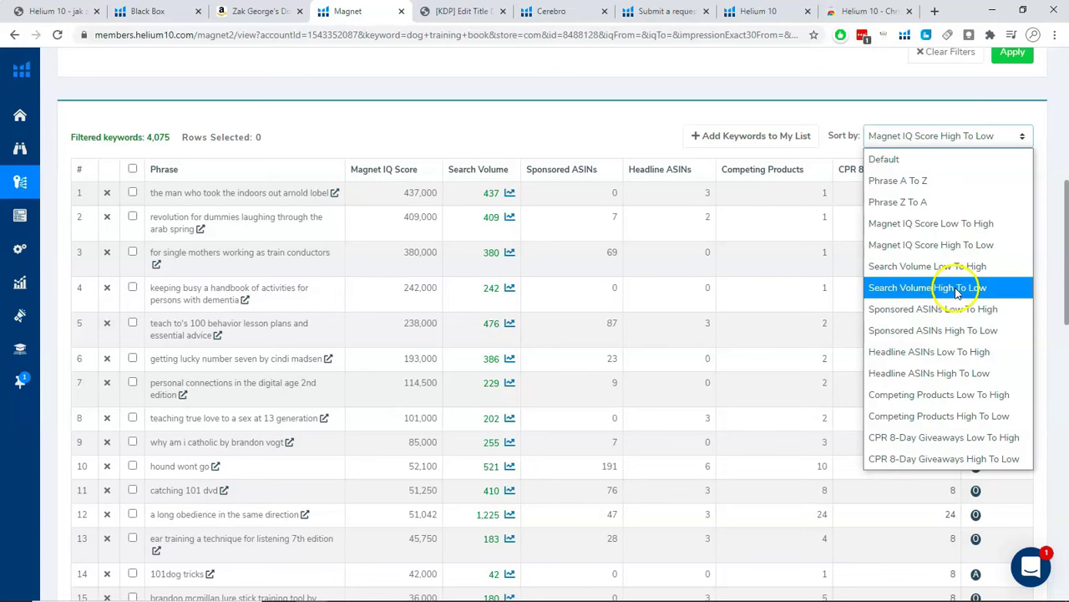
{"action": "left_click", "coordinate": [487, 127]}
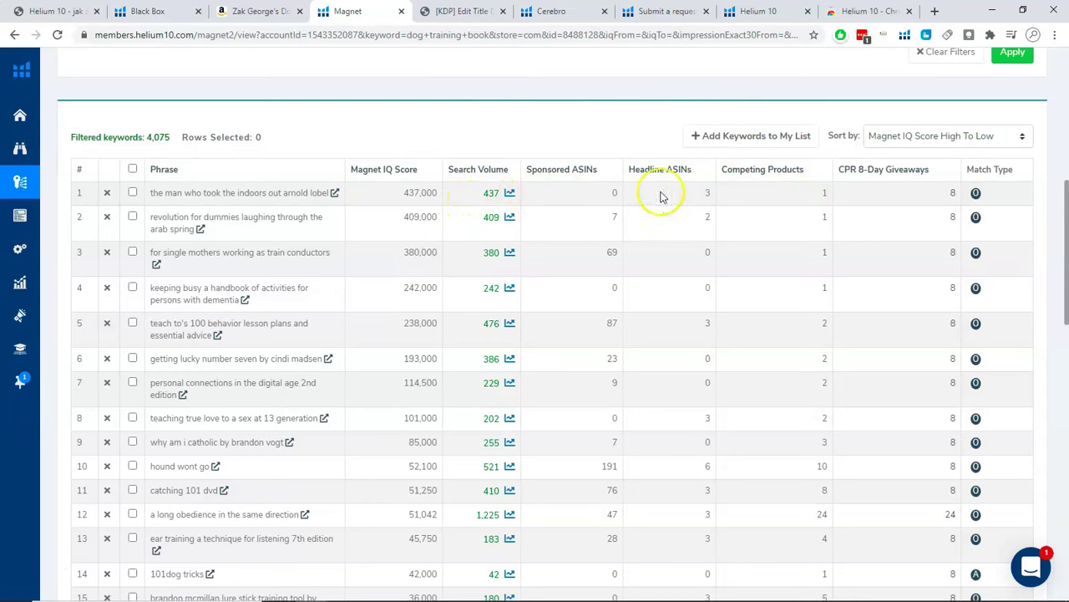
{"action": "scroll", "coordinate": [489, 280], "scroll_direction": "down", "scroll_amount": 1}
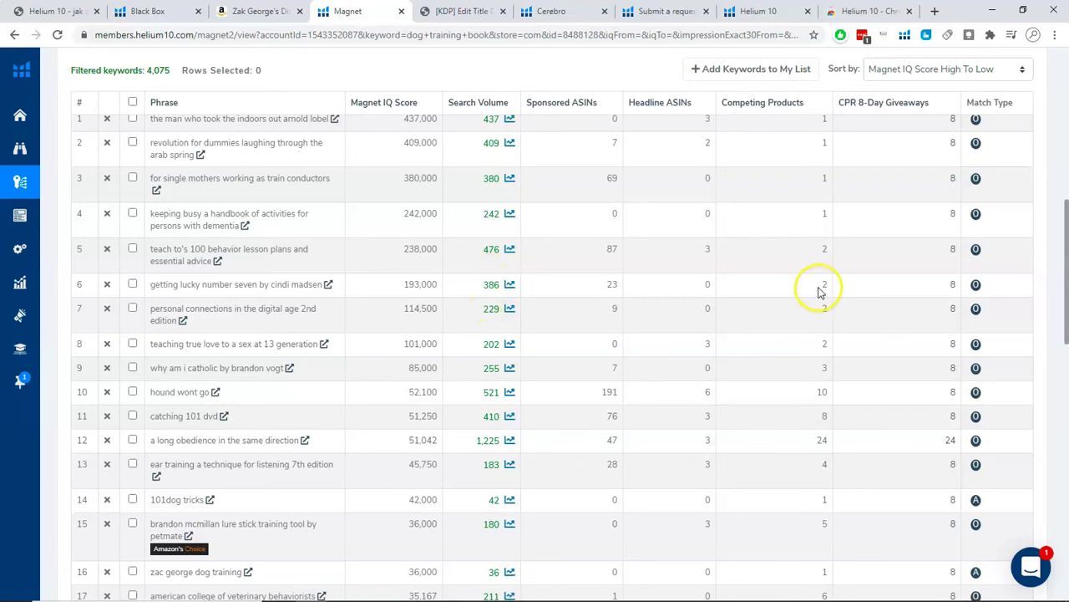
{"action": "scroll", "coordinate": [245, 319], "scroll_direction": "down", "scroll_amount": 10}
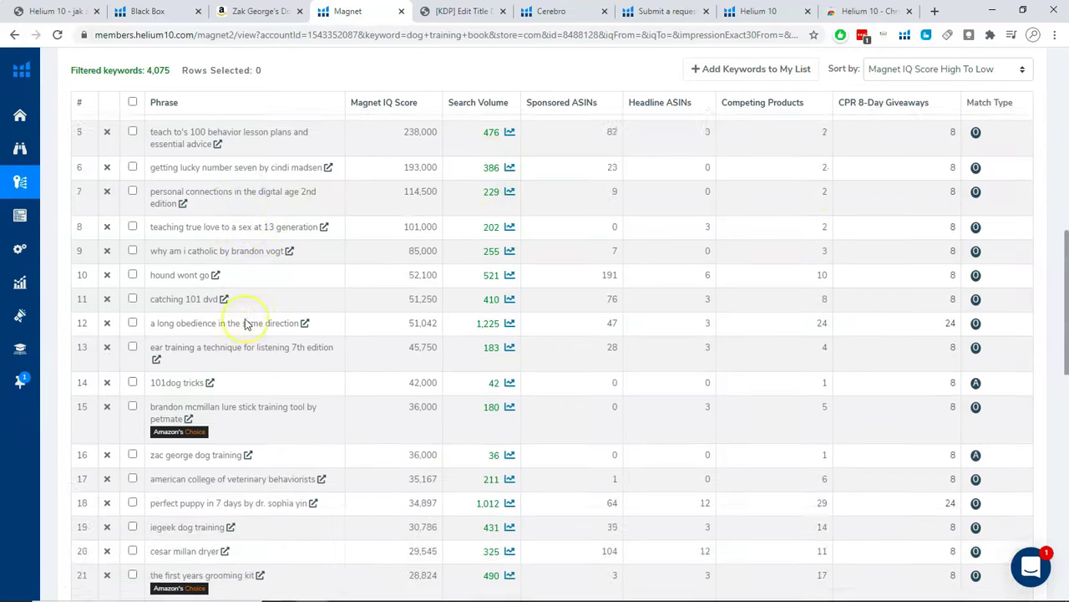
{"action": "scroll", "coordinate": [245, 319], "scroll_direction": "down", "scroll_amount": 3}
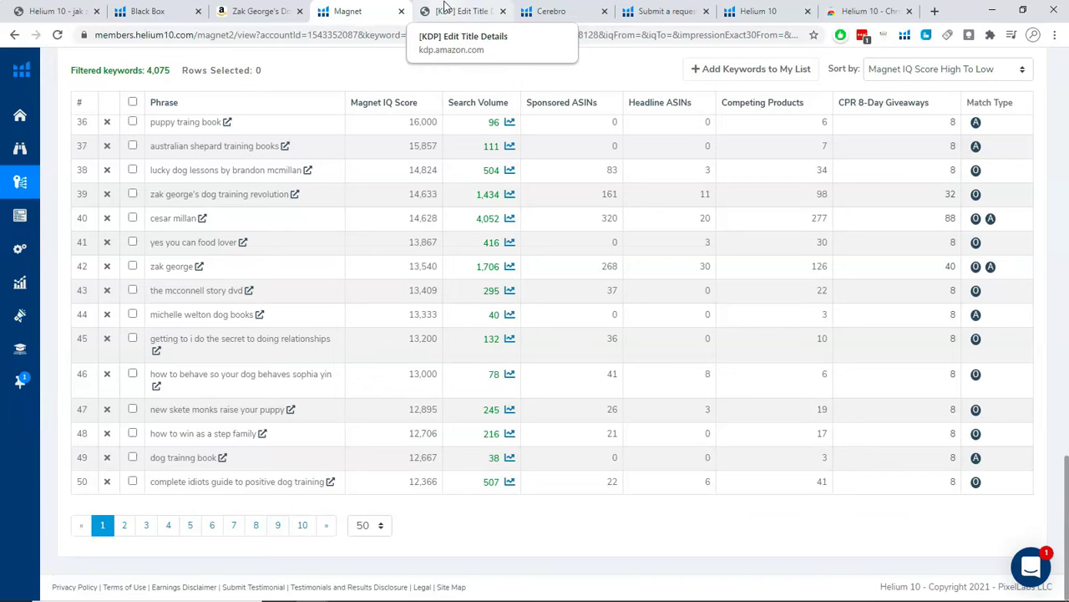
{"action": "scroll", "coordinate": [301, 148], "scroll_direction": "up", "scroll_amount": 15}
{"action": "left_click", "coordinate": [132, 317]}
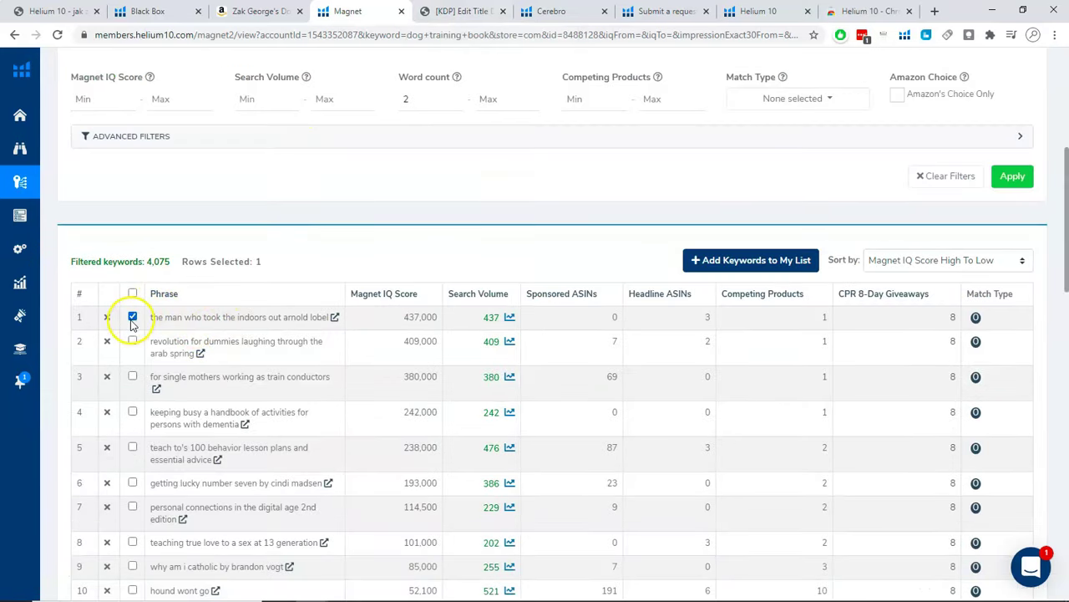
{"action": "left_click", "coordinate": [132, 317]}
Select the phrases "puppy traing book" and "dog trainng book" in the Magnet keyword results
{"action": "scroll", "coordinate": [148, 377], "scroll_direction": "down", "scroll_amount": 10}
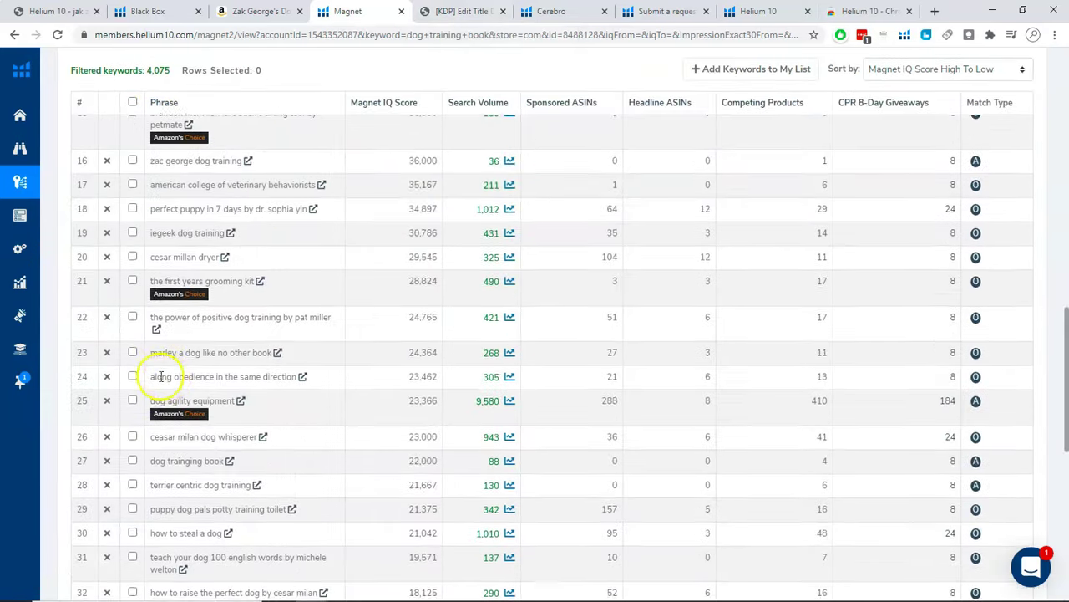
{"action": "scroll", "coordinate": [147, 368], "scroll_direction": "down", "scroll_amount": 5}
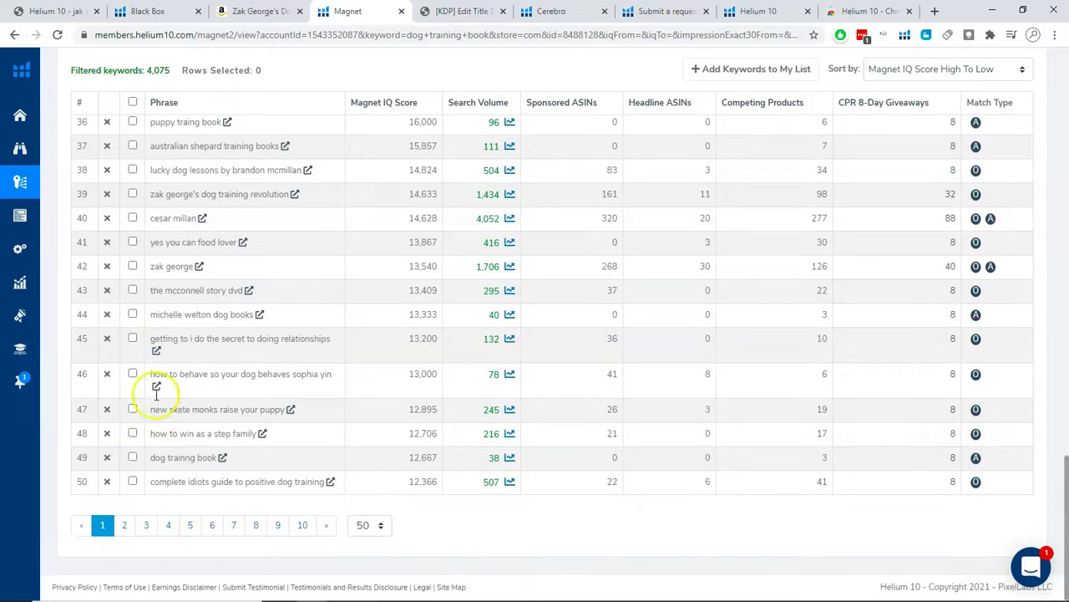
{"action": "scroll", "coordinate": [141, 322], "scroll_direction": "up", "scroll_amount": 3}
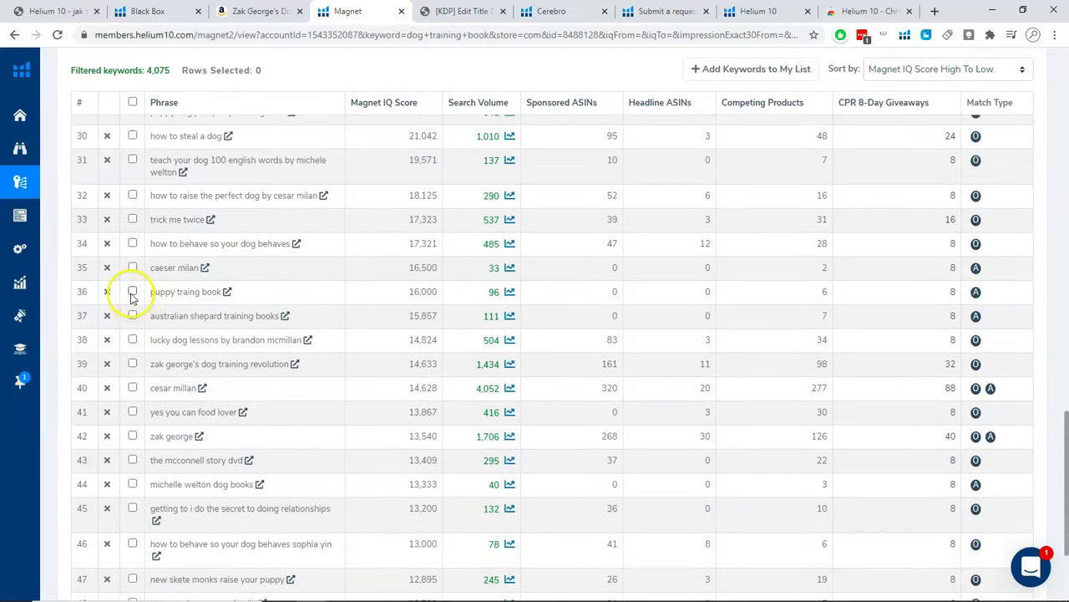
{"action": "left_click", "coordinate": [132, 291]}
{"action": "scroll", "coordinate": [132, 300], "scroll_direction": "down", "scroll_amount": 4}
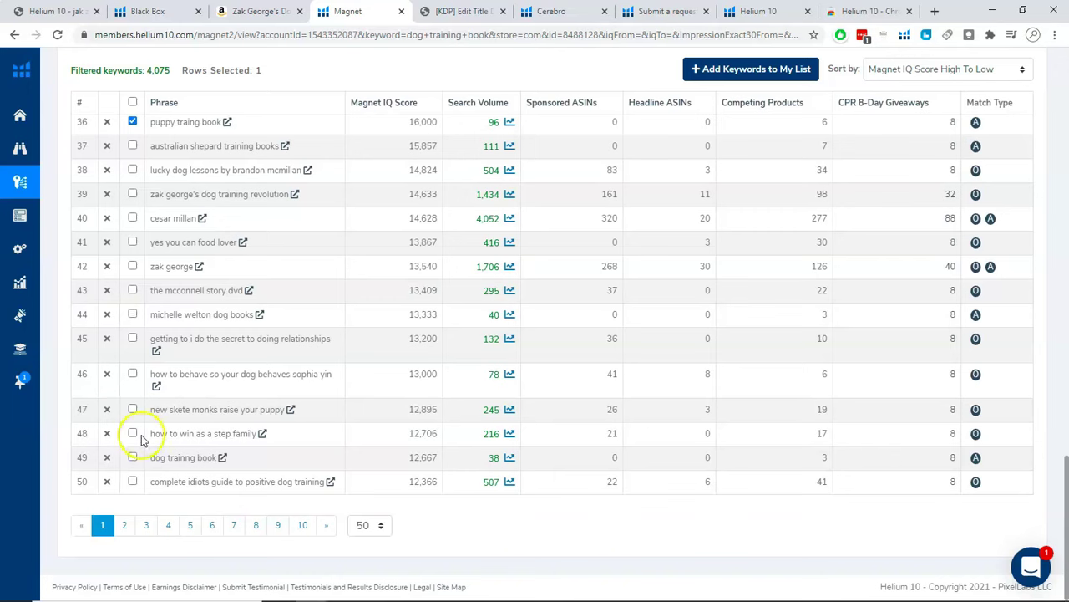
{"action": "left_click", "coordinate": [133, 458]}
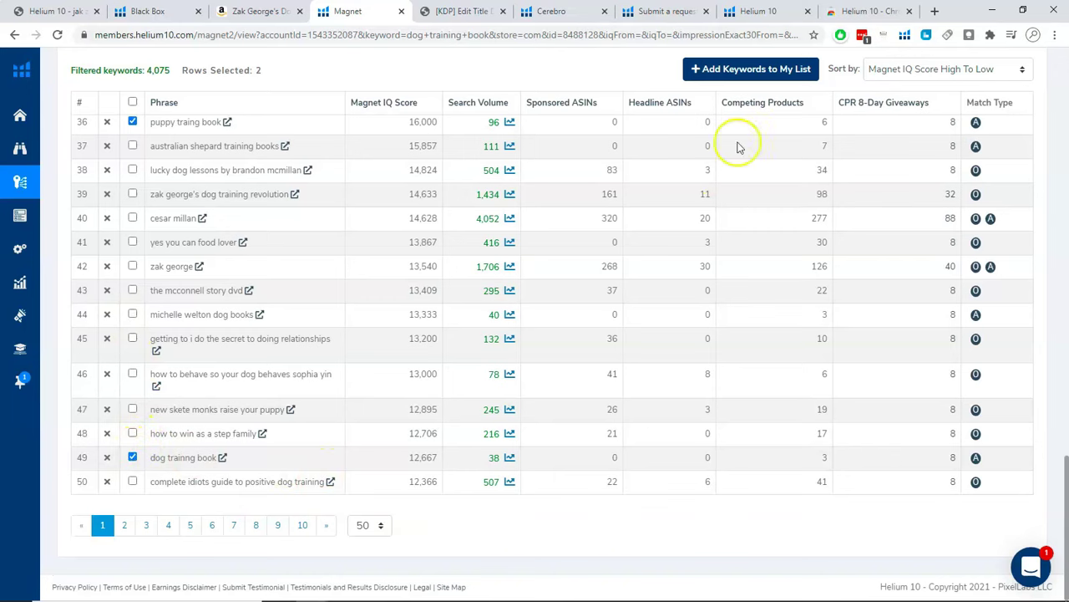
{"action": "scroll", "coordinate": [756, 73], "scroll_direction": "up", "scroll_amount": 4}
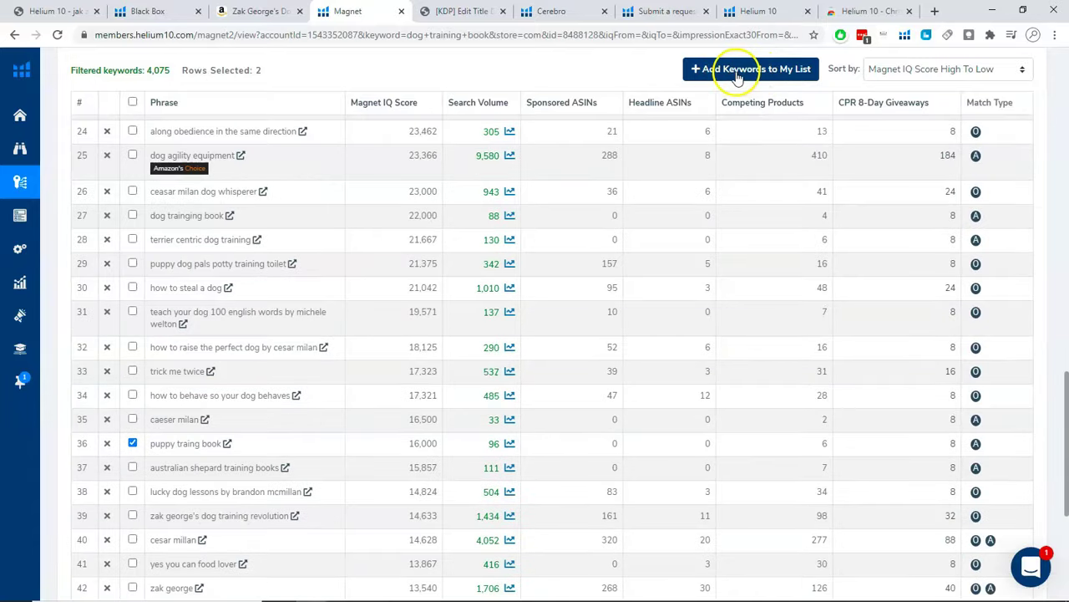
{"action": "left_click", "coordinate": [747, 72]}
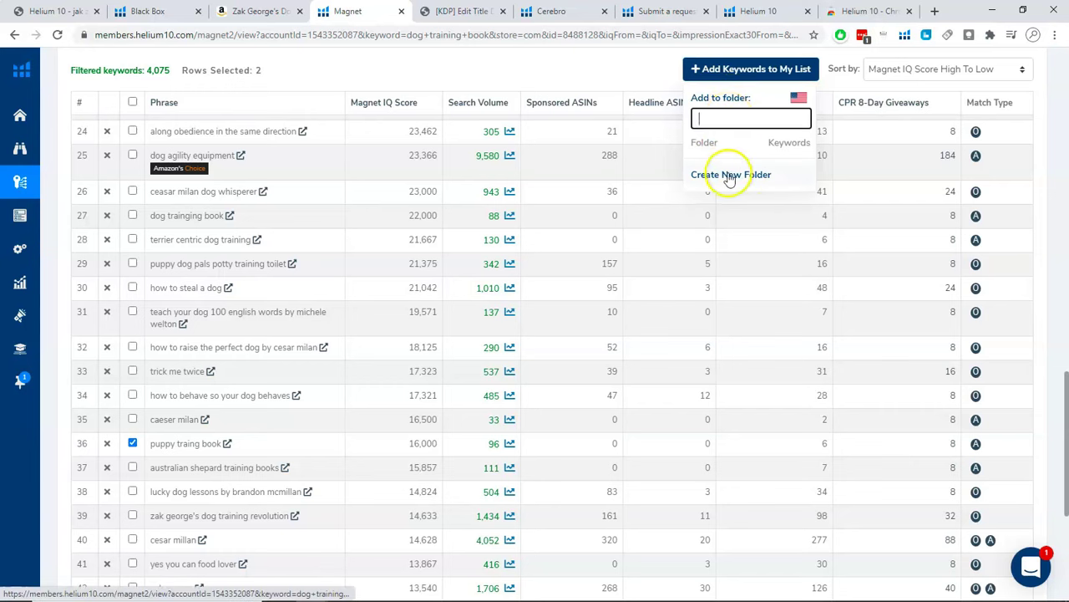
{"action": "left_click", "coordinate": [731, 174]}
{"action": "left_click", "coordinate": [424, 157]}
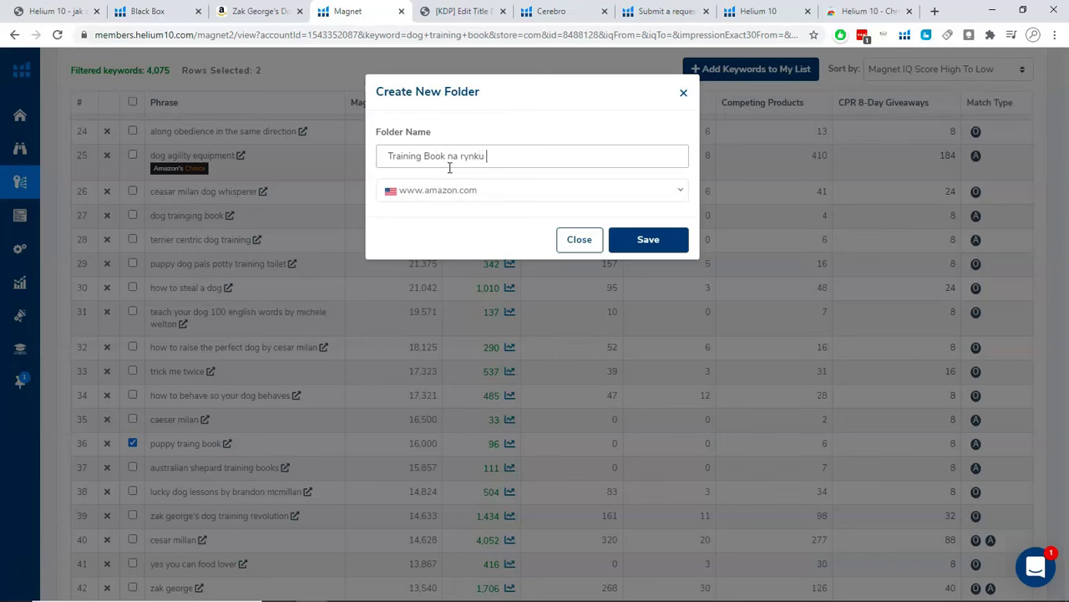
{"action": "type", "text": "mazon.com"}
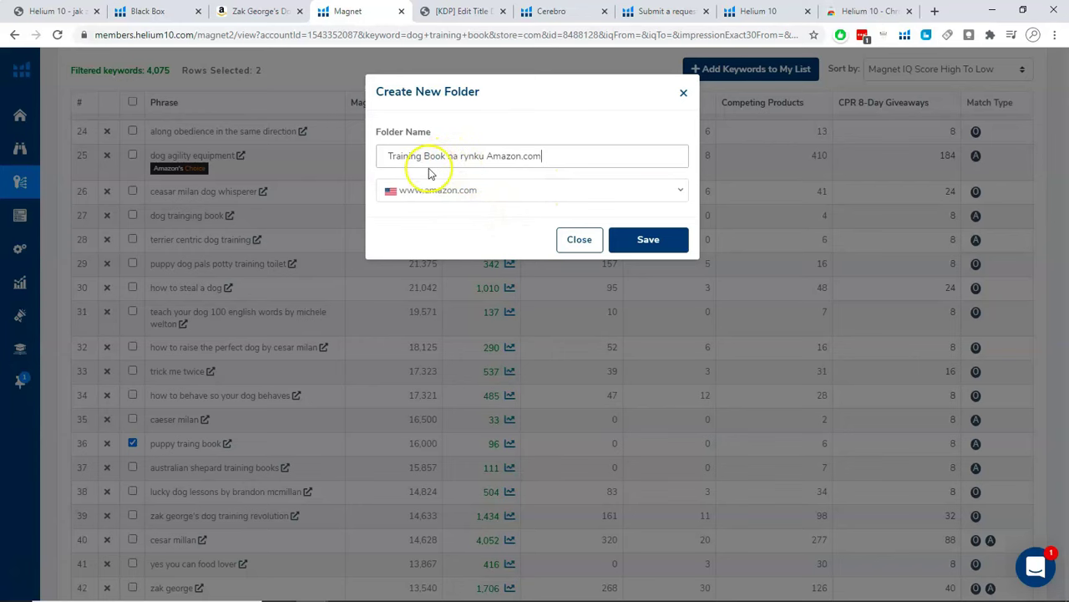
{"action": "left_click", "coordinate": [664, 240]}
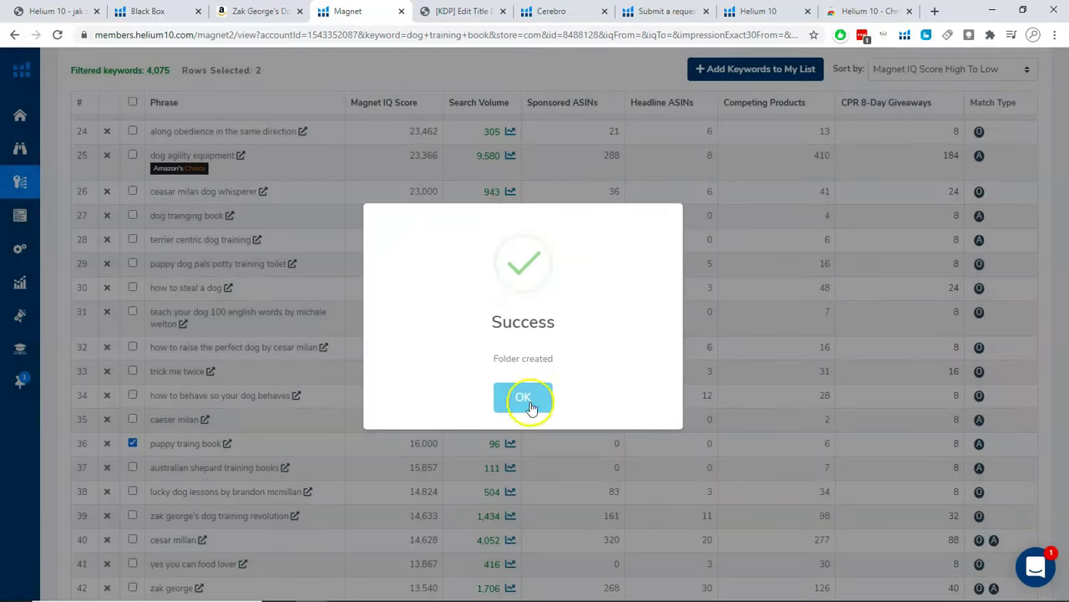
{"action": "left_click", "coordinate": [523, 406]}
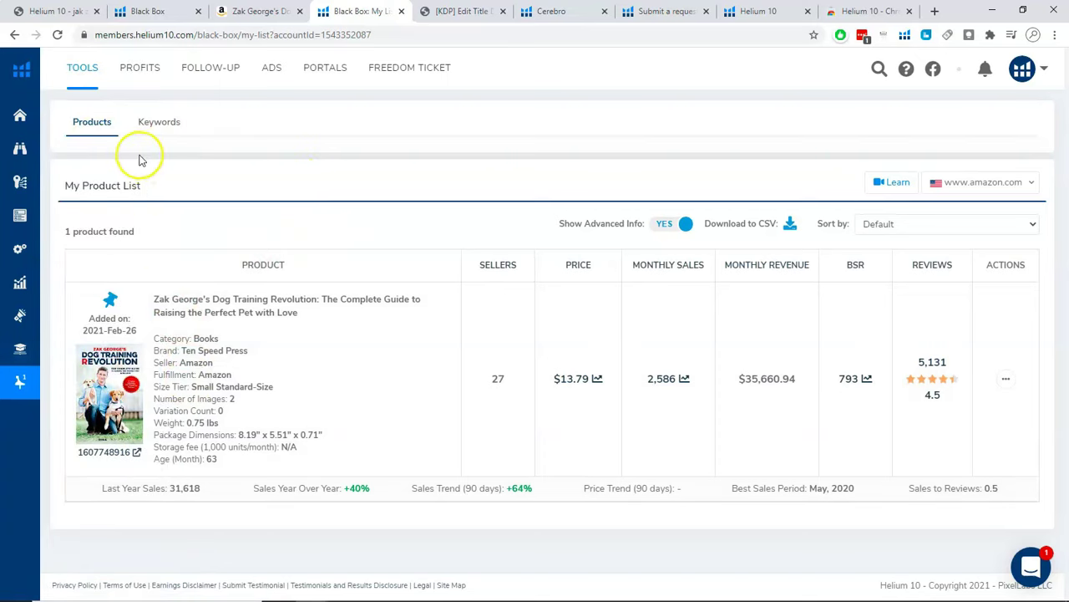
Show the saved keyword folders in My List and open the Training Book folder
{"action": "left_click", "coordinate": [161, 123]}
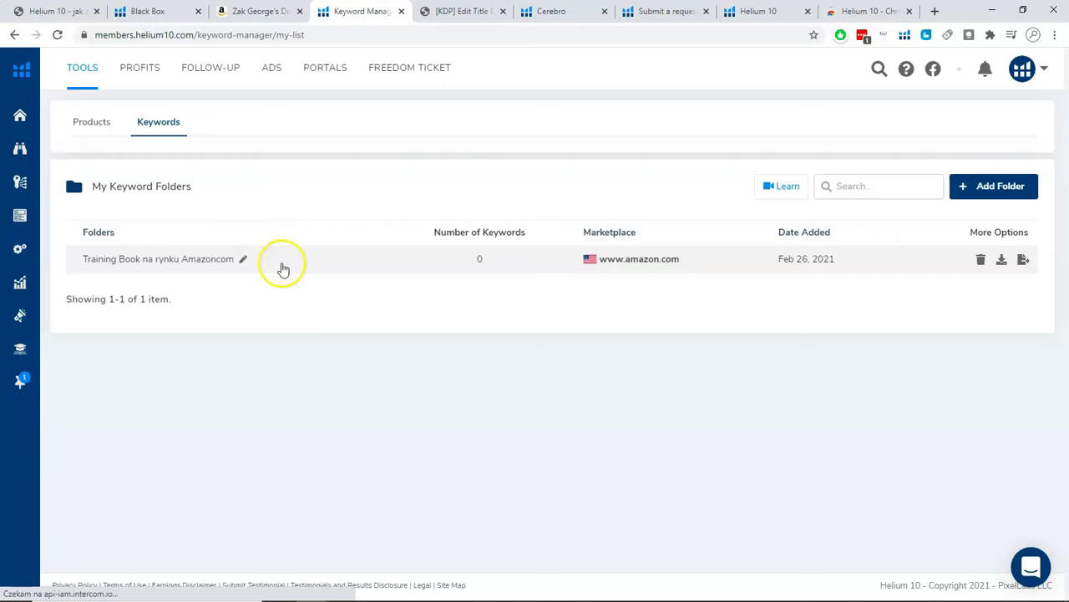
{"action": "left_click", "coordinate": [211, 263]}
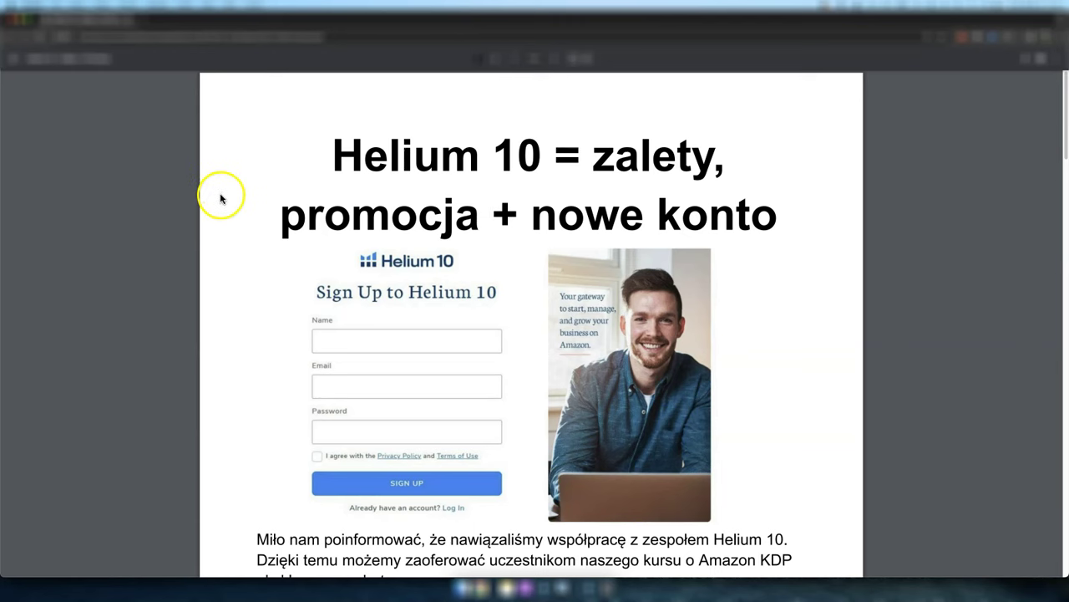
Switch to the Helium 10 promotion document and read down to the discount coupon options and promotional link
{"action": "scroll", "coordinate": [223, 223], "scroll_direction": "down", "scroll_amount": 3}
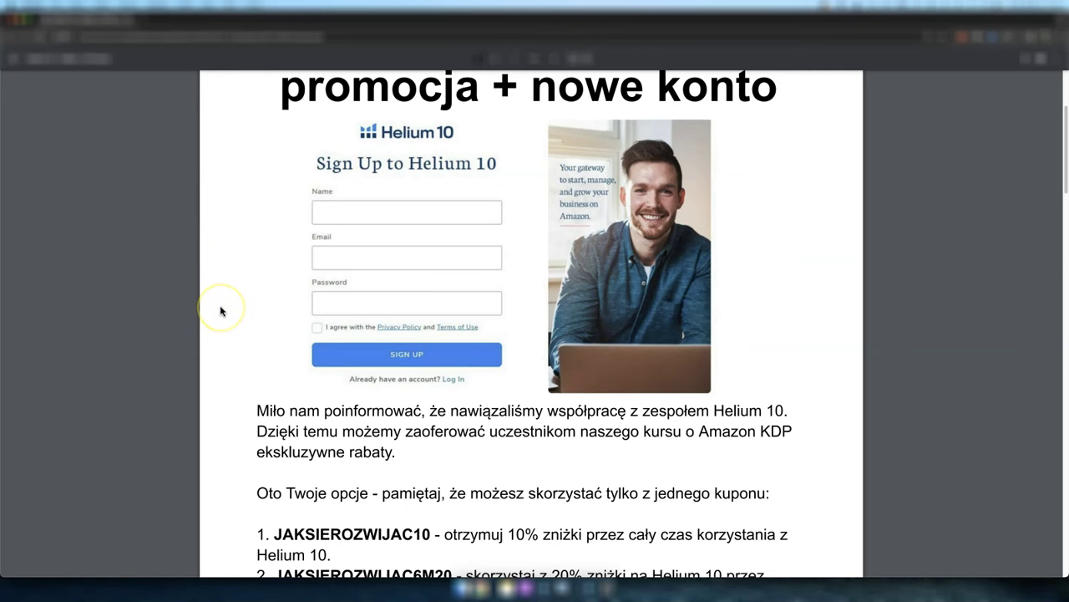
{"action": "scroll", "coordinate": [221, 309], "scroll_direction": "down", "scroll_amount": 3}
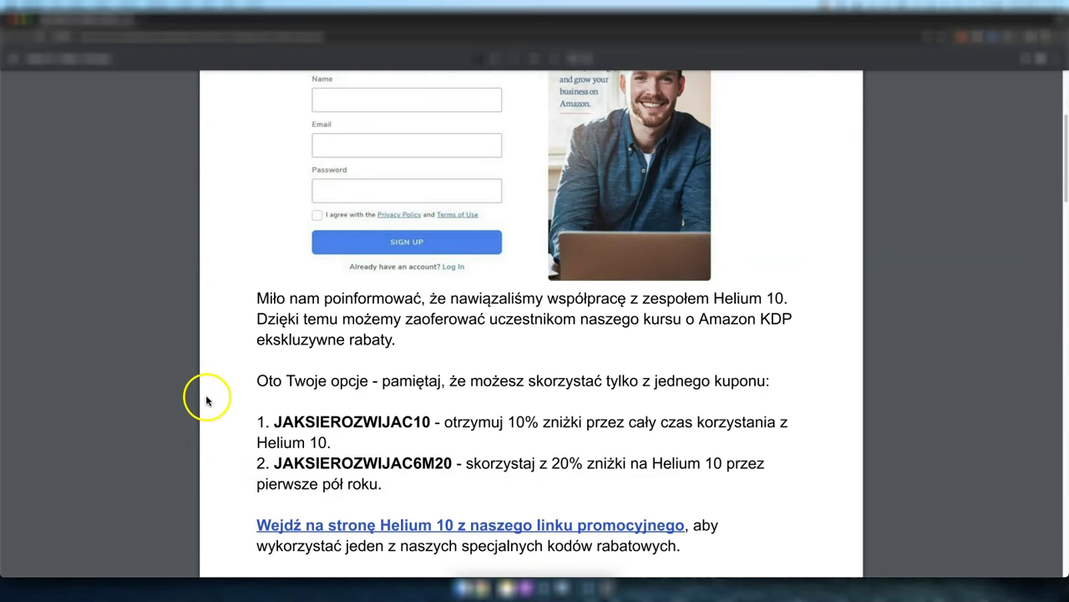